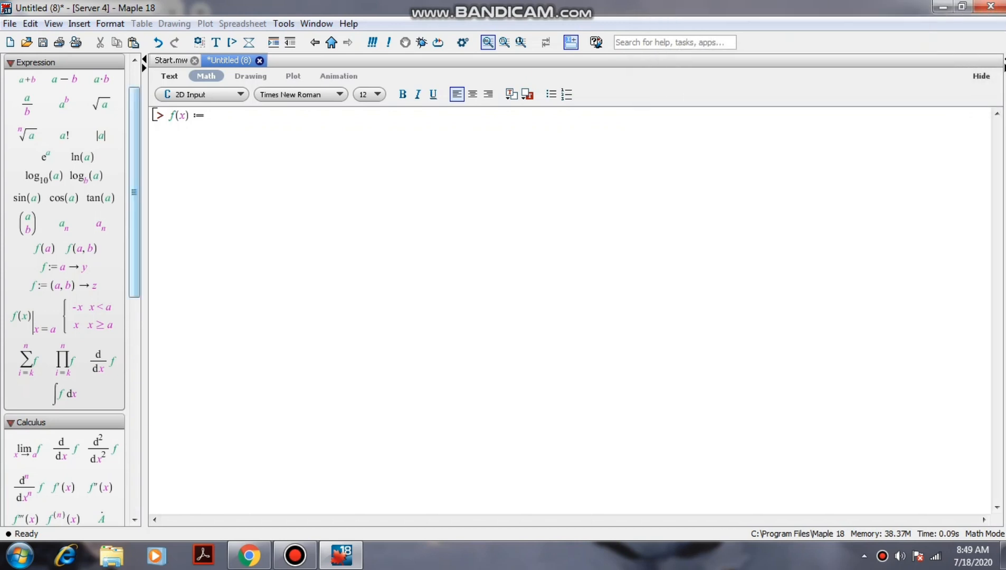
Step: Complete the definition f(x) := x^3 - 3x and evaluate it as a function definition
left_click(64, 102)
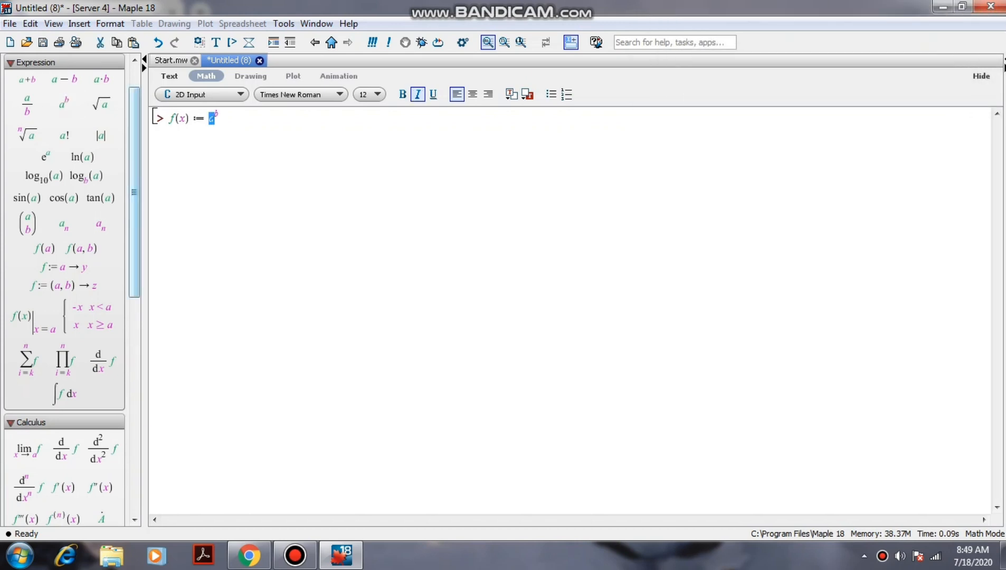
type("x^")
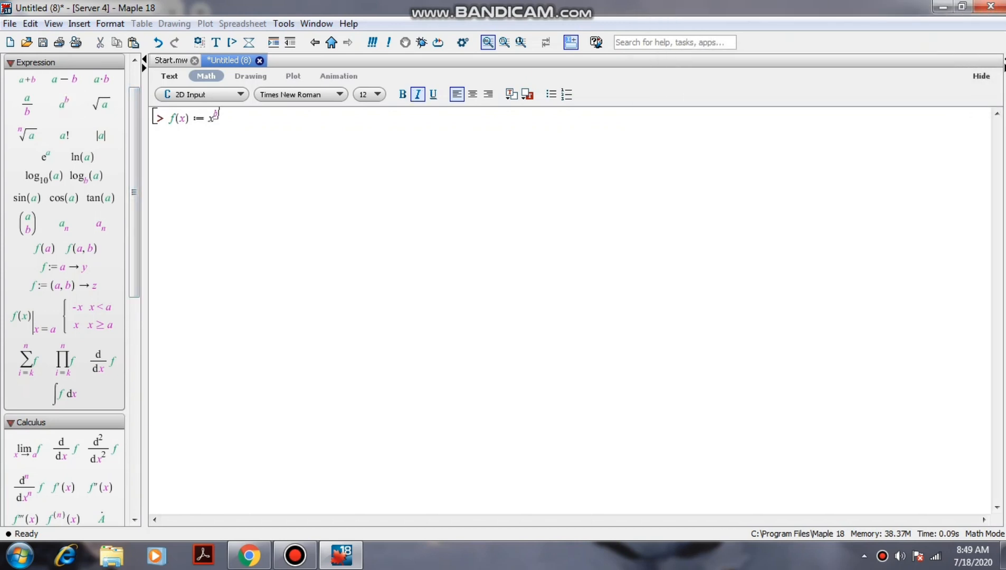
type("3")
key("Right")
type("- 3x")
key("Return")
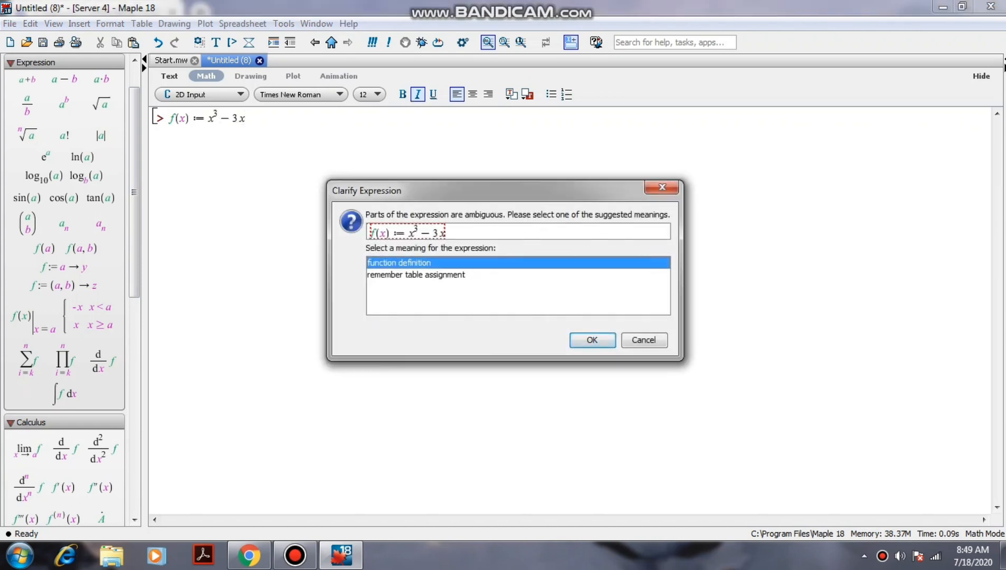
key("Return")
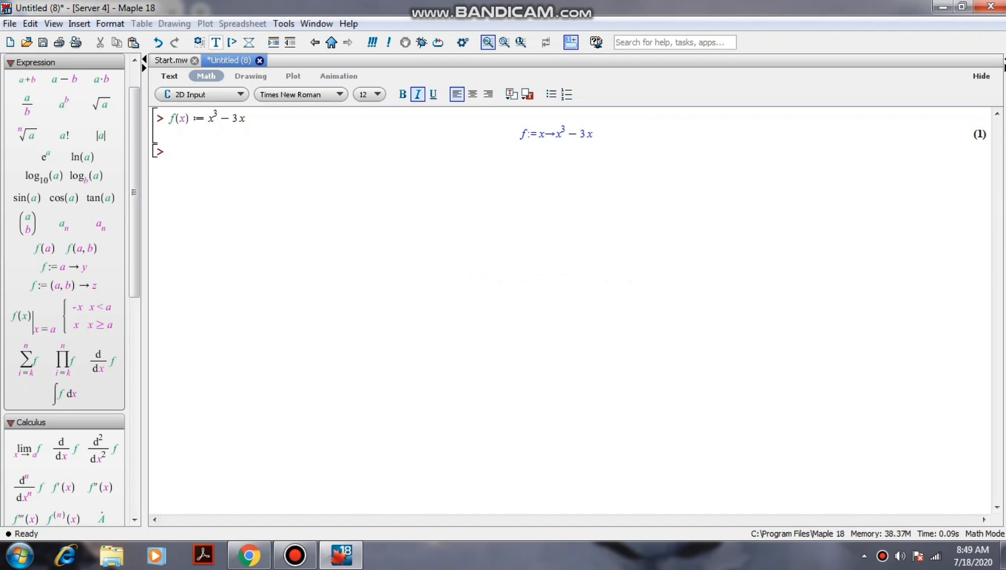
Step: Add a text paragraph below the function definition reading "Titik Batas : Tidak Ada"
left_click(216, 42)
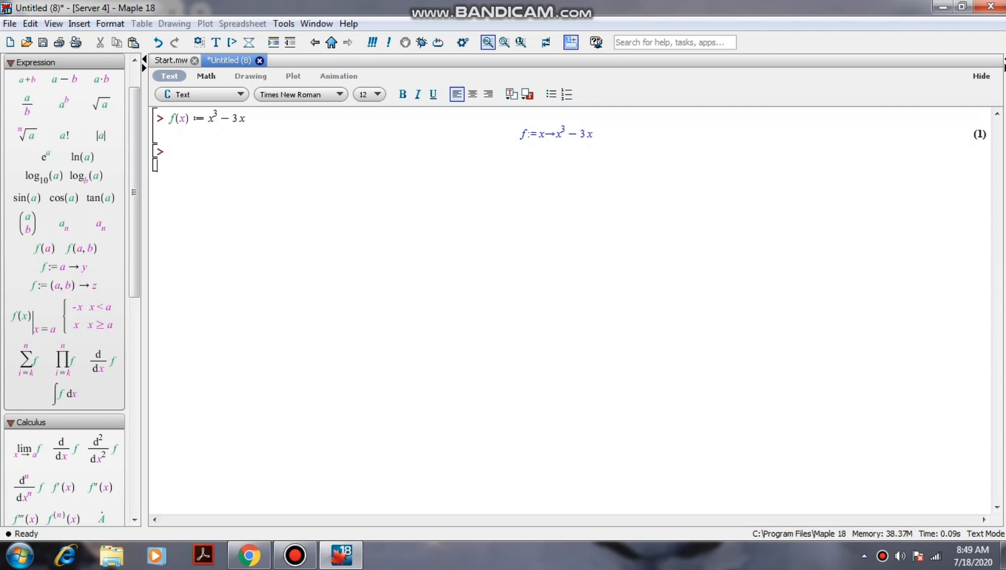
type("Titik Batas : Tidak A")
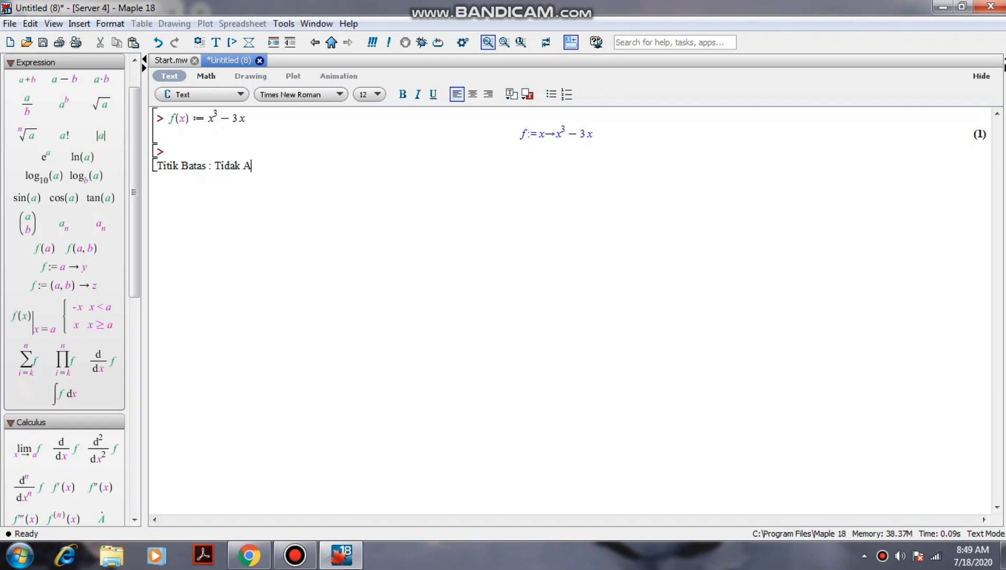
type("da")
key("Return")
Step: Add the text lines "Titik Singular : Tidak Ada" and "Titik Stasioner :" below the Titik Batas line
type("Titik SIngulr")
key("BackSpace")
key("BackSpace")
key("BackSpace")
key("BackSpace")
key("BackSpace")
key("BackSpace")
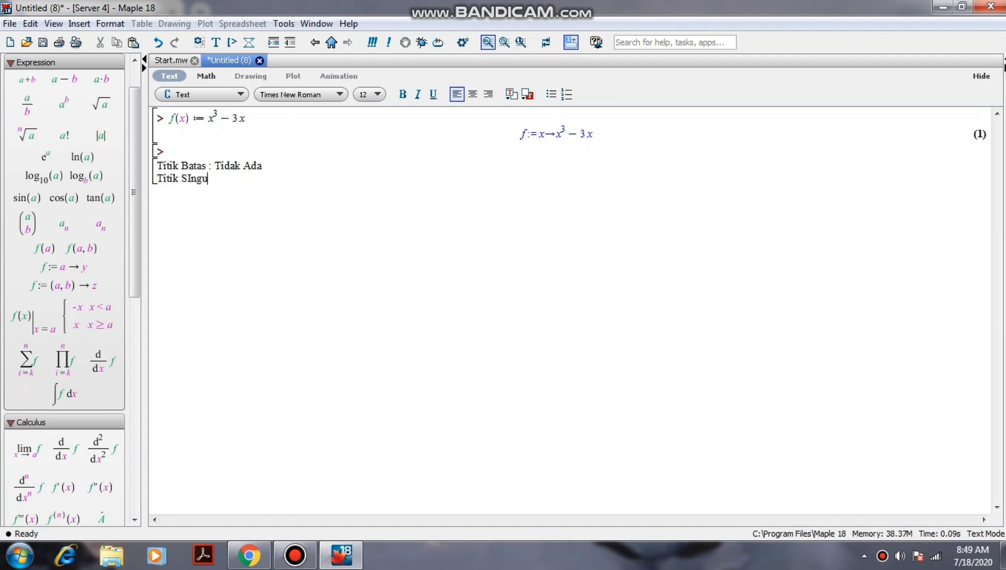
type("ingular :")
type("Tidak Ada")
key("Return")
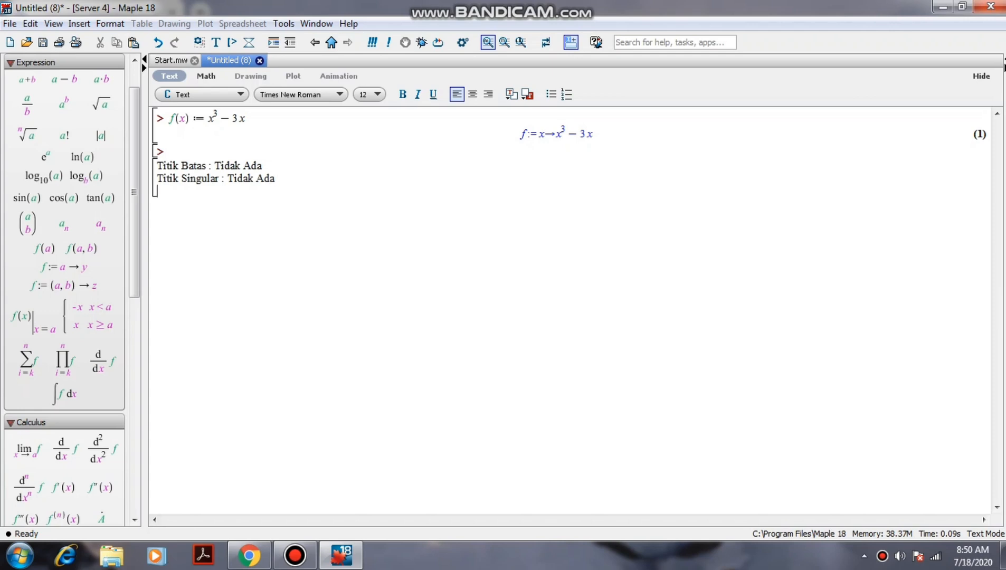
type("Titik Stasioner :")
key("Return")
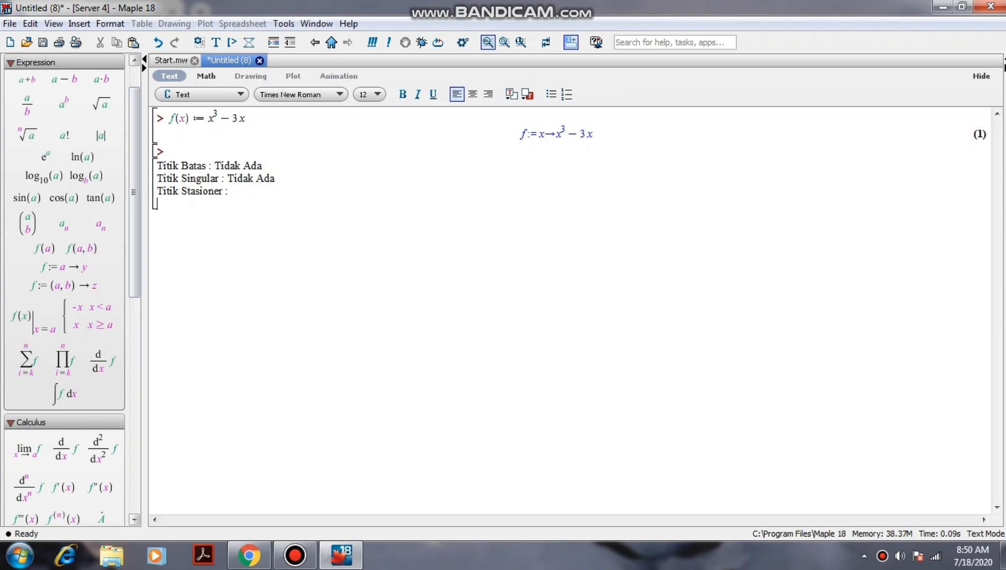
Step: Insert a new math prompt below the text and evaluate the first derivative f'(x)
left_click(231, 42)
left_click(63, 487)
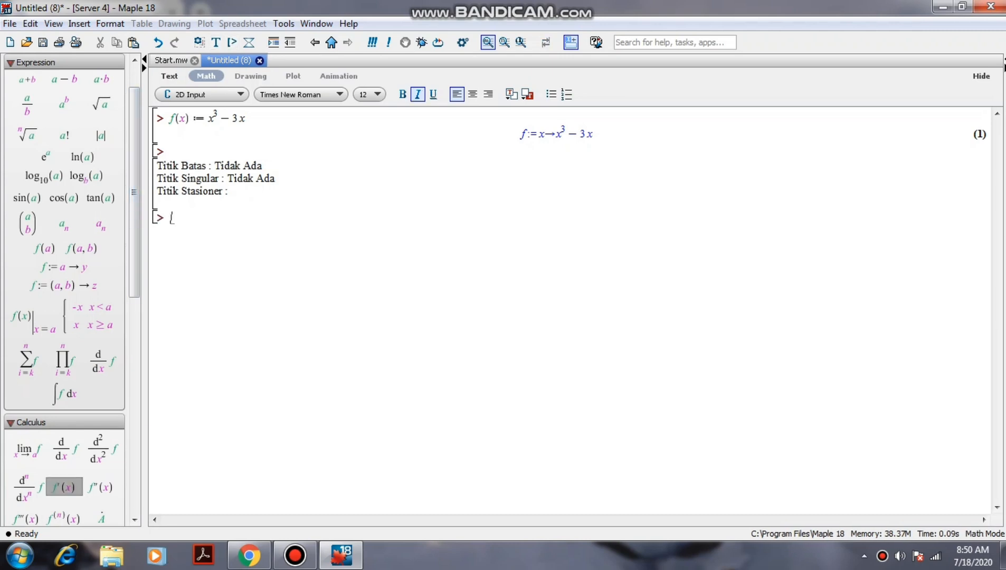
key("Return")
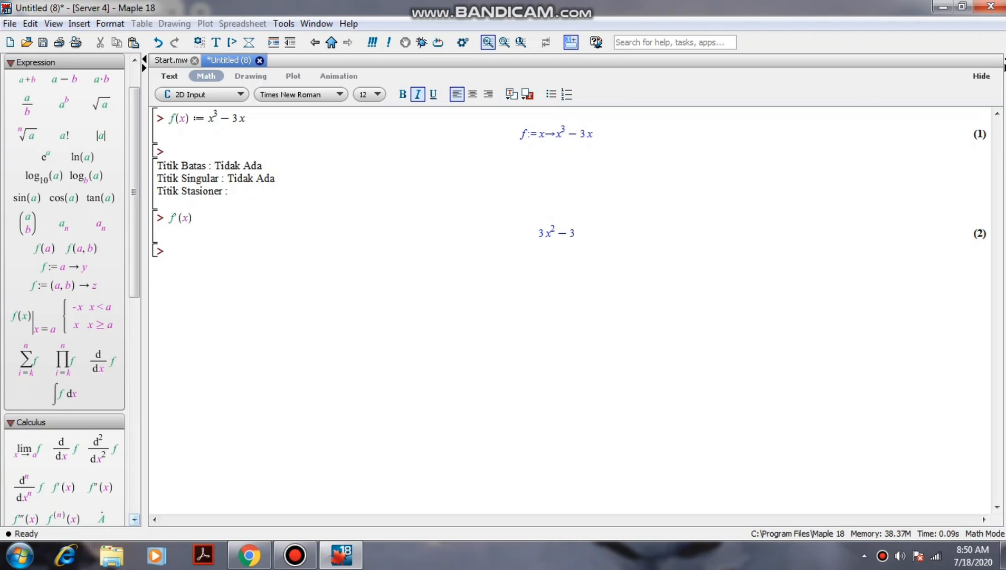
Step: Find the stationary points by evaluating solve(f'(x) = 0, x)
type("solve(")
left_click(63, 486)
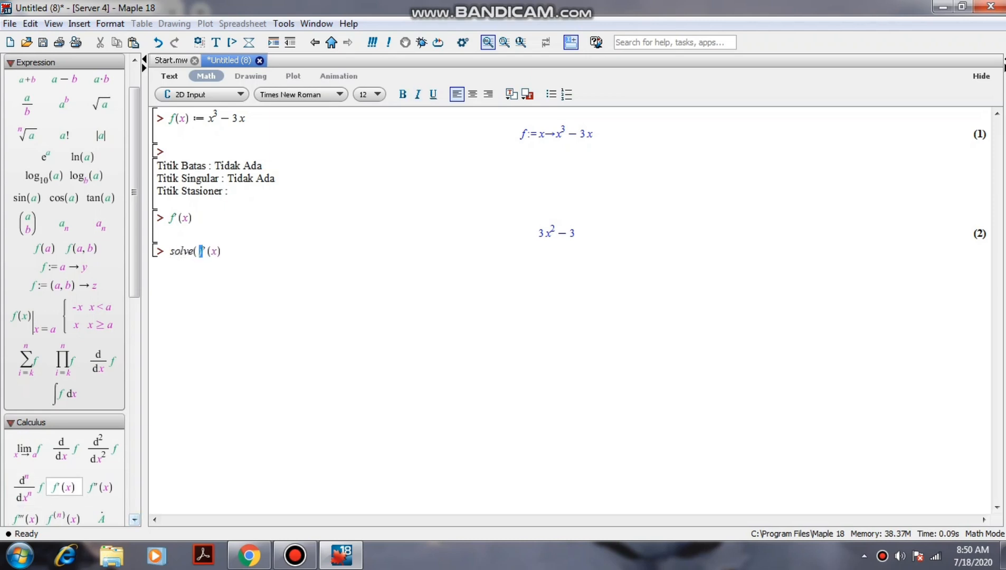
type("f")
key("Right")
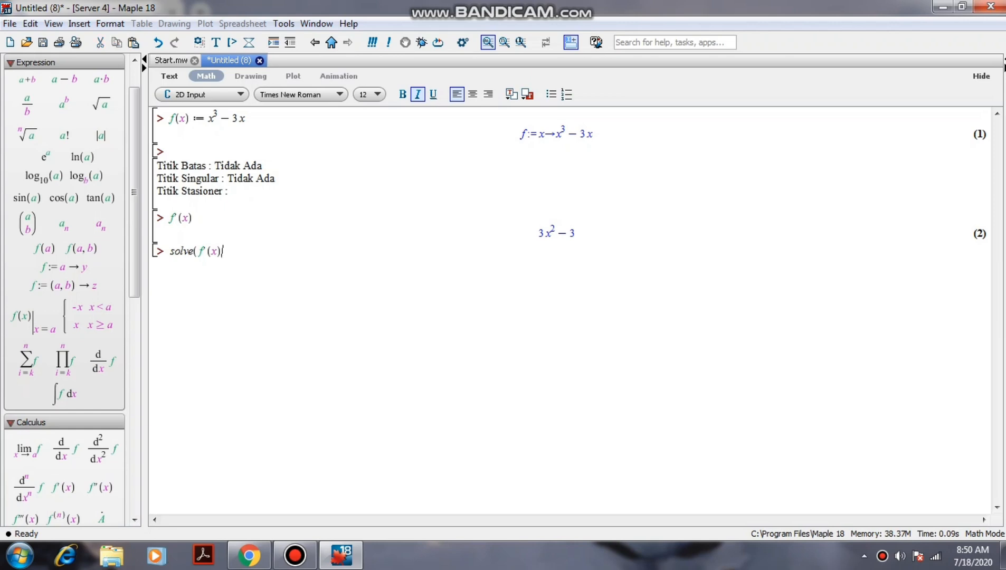
type("= 0, x)")
key("Return")
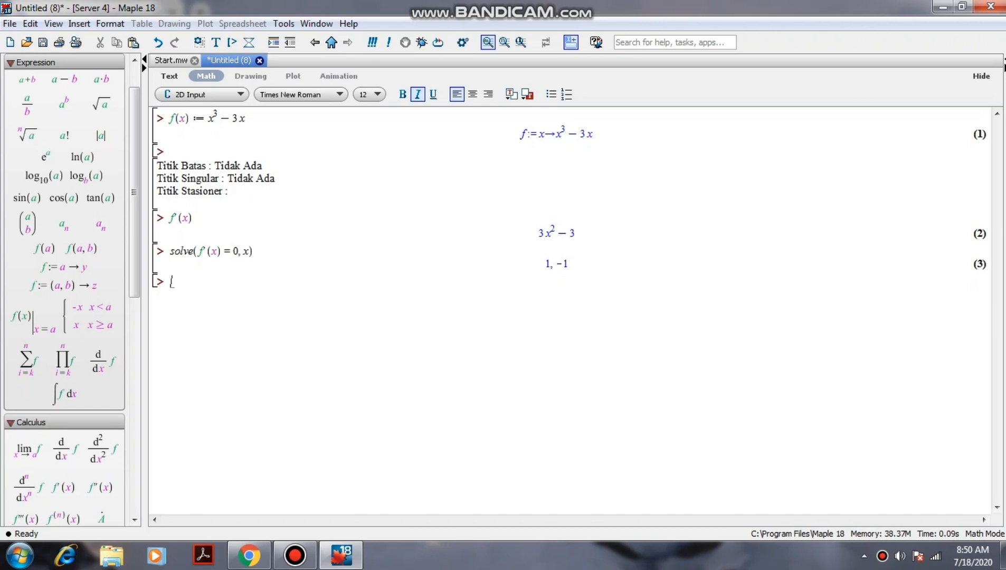
type("pet")
key("BackSpace")
key("BackSpace")
key("BackSpace")
Step: Add a text paragraph below the solve result reading "Periksa titik disebelah kiri x=-1, misal x=-2"
left_click(232, 42)
left_click(216, 42)
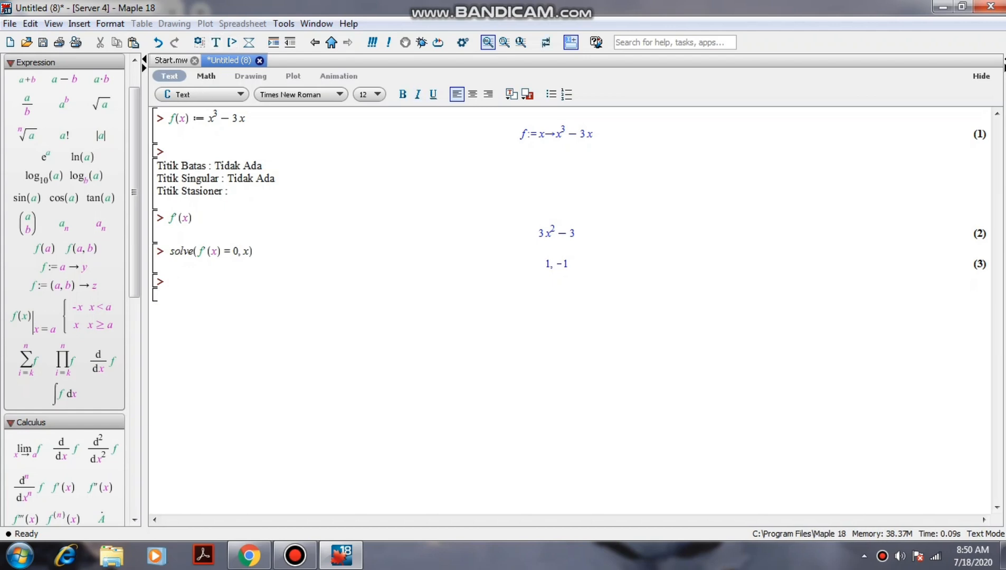
type("Periksa")
type("titik diseba")
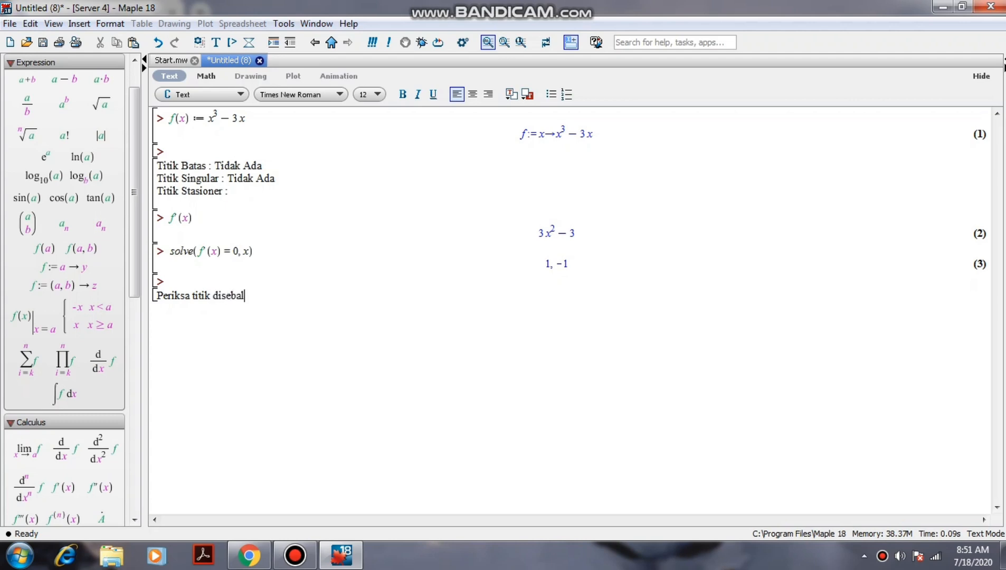
type("l")
key("BackSpace")
key("BackSpace")
type("elah kiri x=-1, misal x=-2")
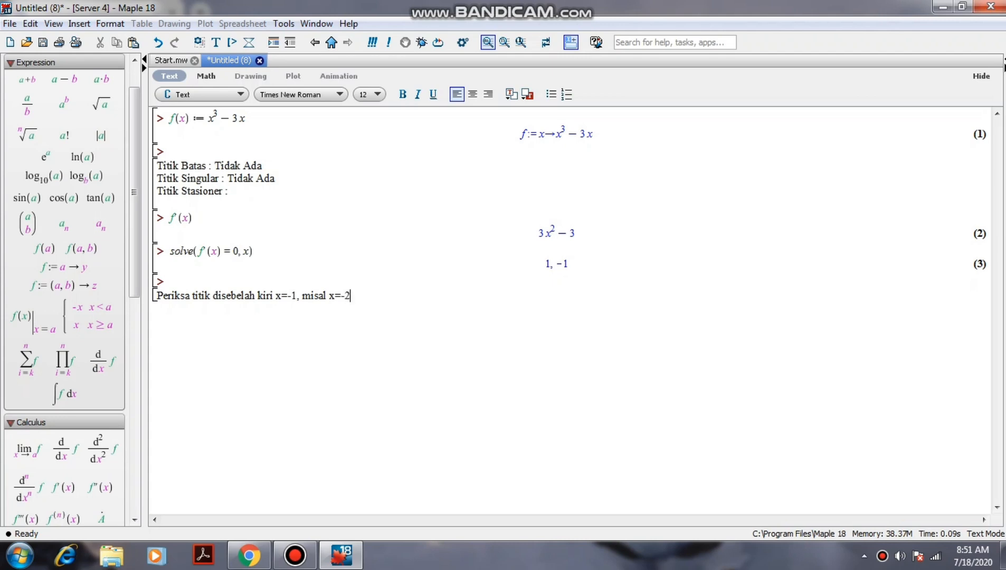
Step: Add the text line "Periksa titik sebelah kanan x=-1, misal x=0" below the left-side check
key("Return")
type("Periksa titik sebe")
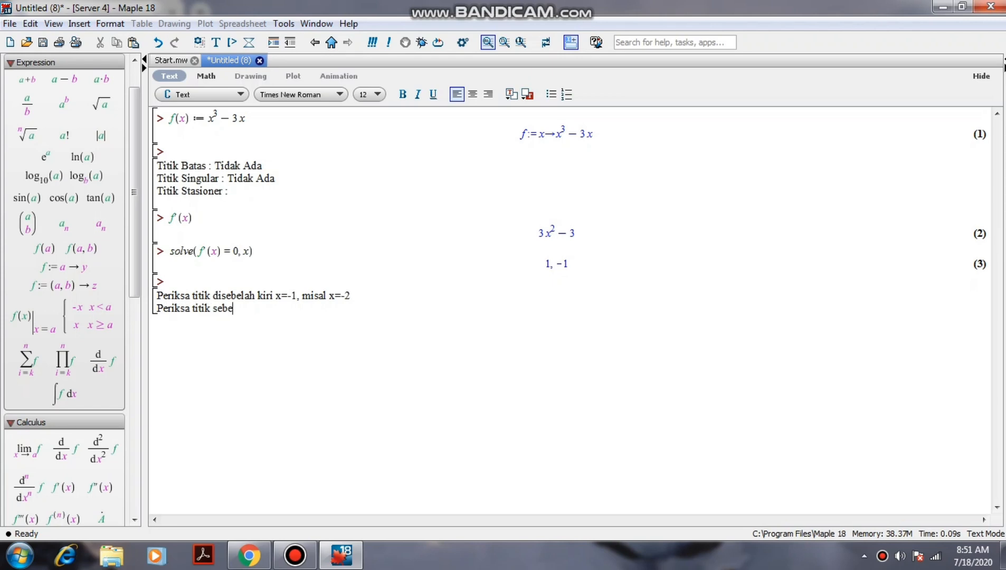
type("lah kanan x=-1 , mis")
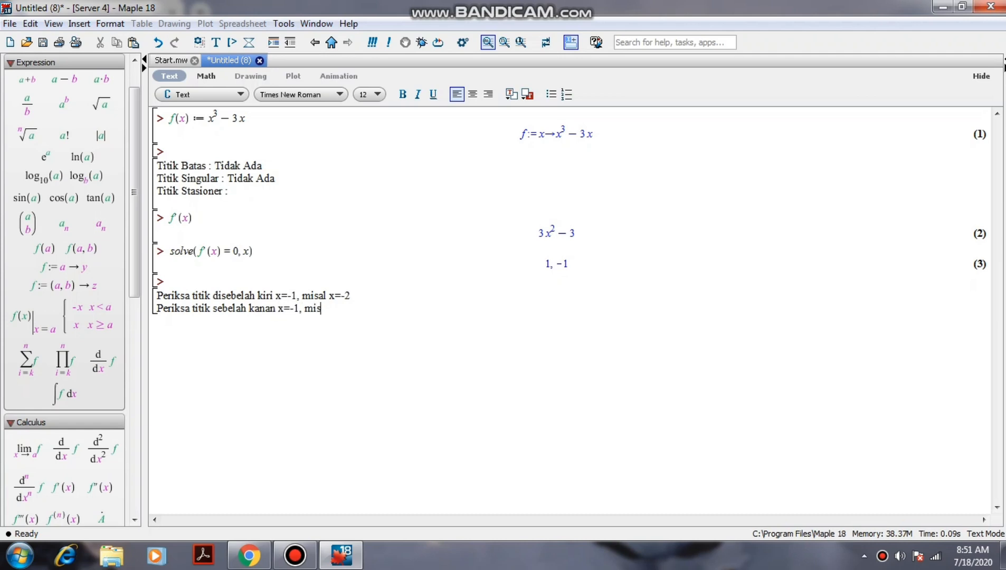
type("al x=0")
key("Return")
type("Periksa titik")
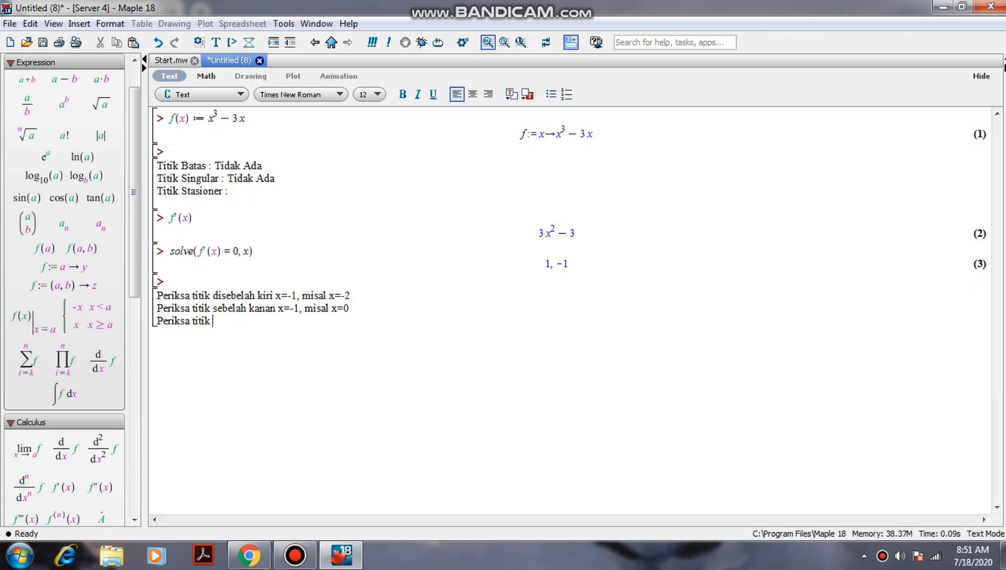
key("BackSpace")
key("BackSpace")
key("BackSpace")
key("BackSpace")
key("BackSpace")
key("BackSpace")
key("BackSpace")
key("BackSpace")
key("BackSpace")
key("BackSpace")
key("BackSpace")
key("BackSpace")
key("BackSpace")
Step: Leave a blank line and add the text line "Periksa titik sebelah kiri x=1, misal x=0"
key("Return")
type("Periksa")
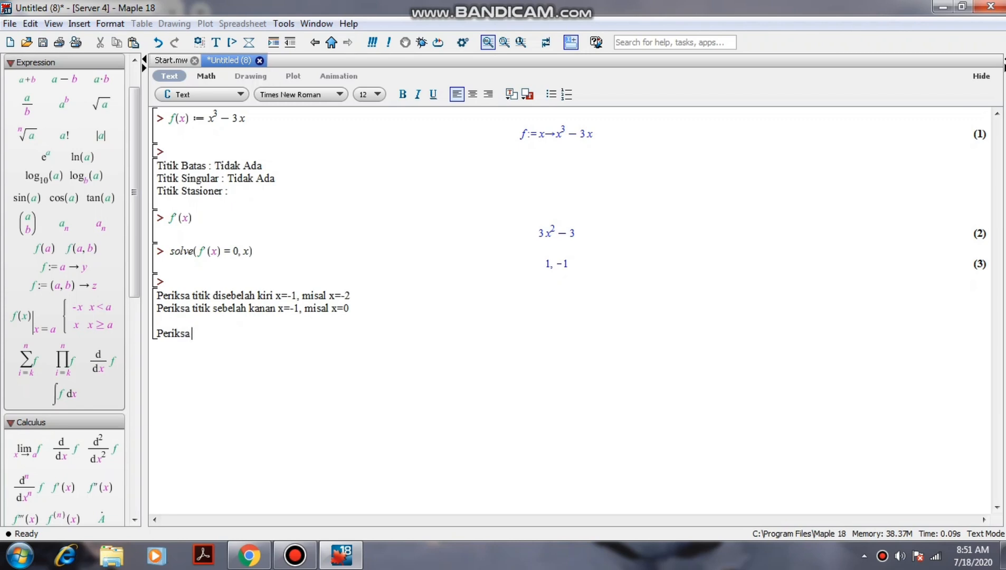
type(" titik sebelah kiri")
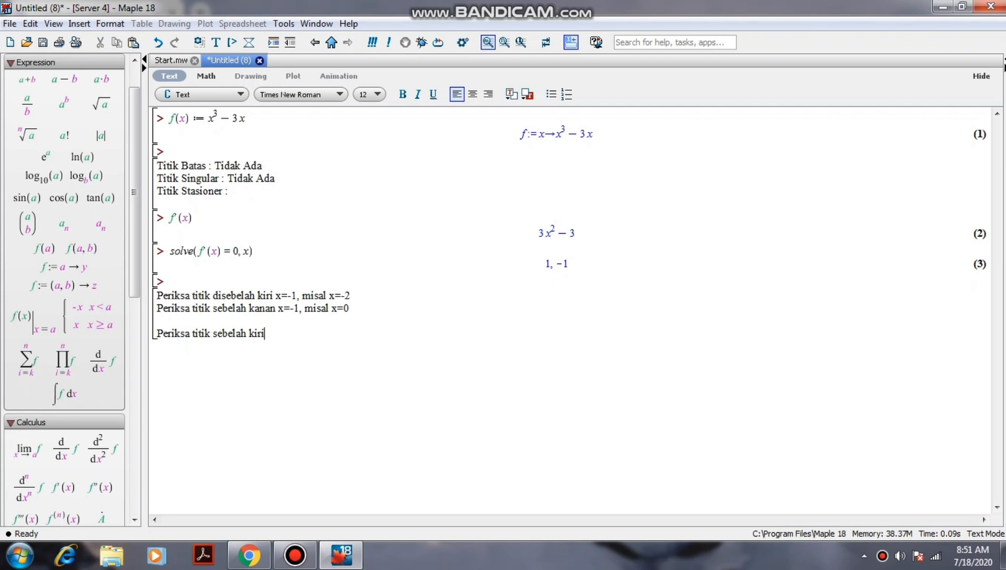
type("x")
key("BackSpace")
type("x=1, misal x=0")
key("Return")
Step: Add the text line "Periksa titik disebelah kanan x=1, misal x=2" as the last check
type("Peri")
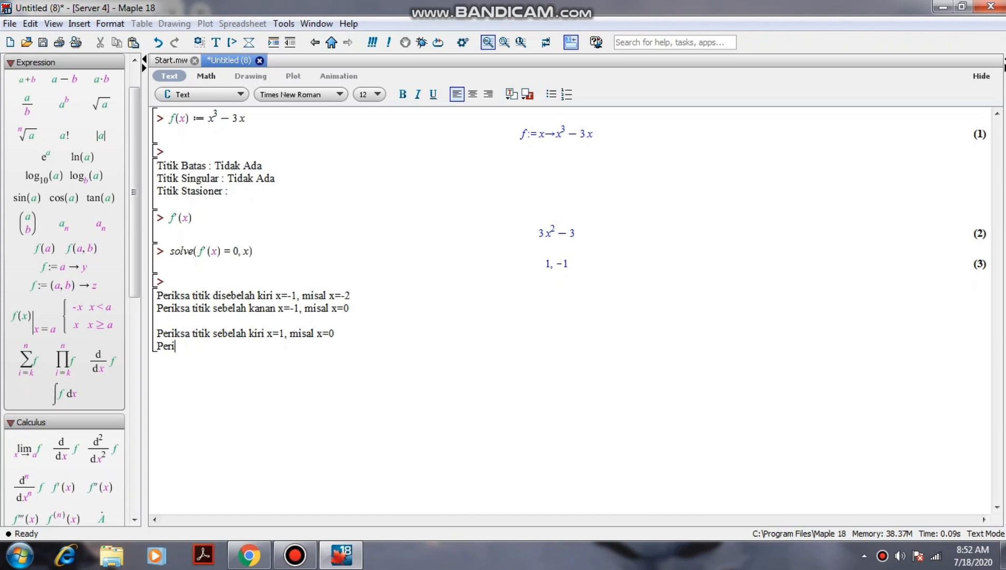
type("ksa titik sdisebal")
key("BackSpace")
key("BackSpace")
type("elah kanan")
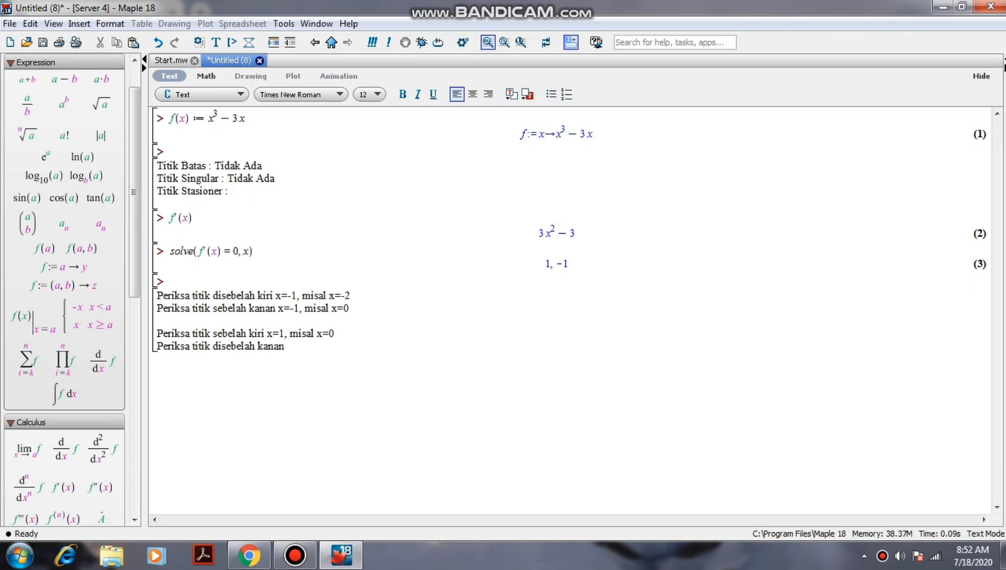
type(" x=1, misal")
type("=2")
key("BackSpace")
key("BackSpace")
type("x=2")
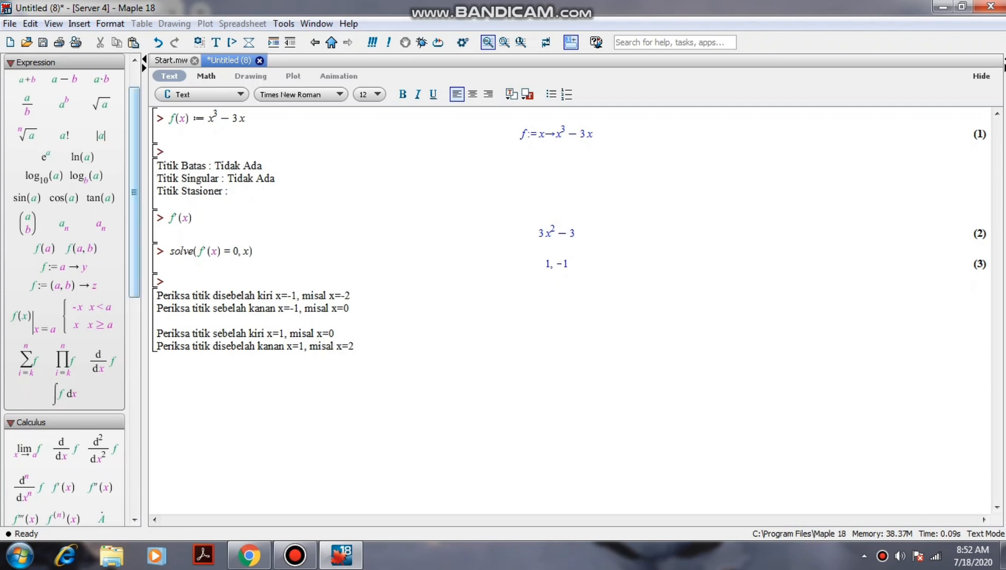
Step: Change "sebelah" to "disebelah" in the kanan x=-1 and kiri x=1 lines
left_click(158, 321)
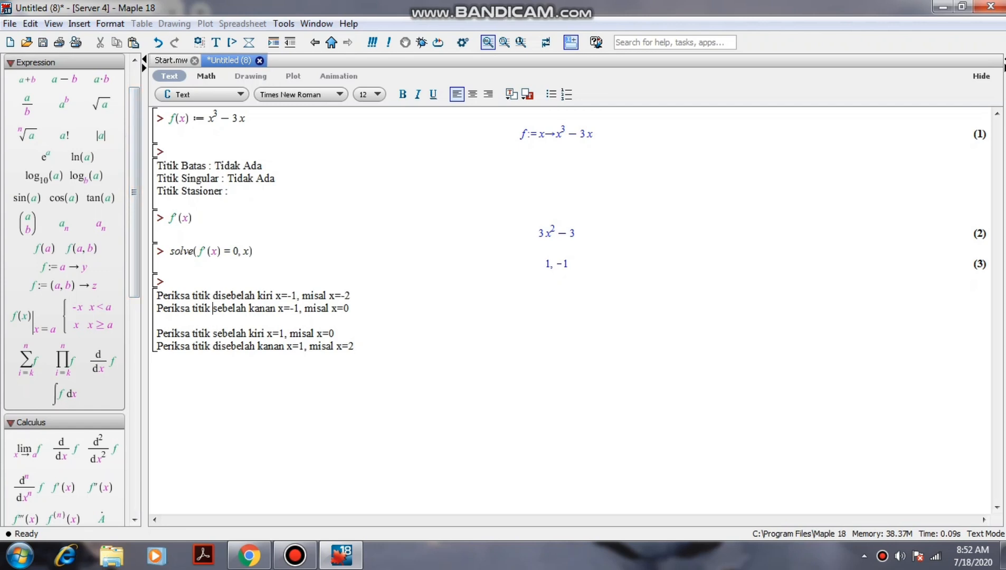
type("di")
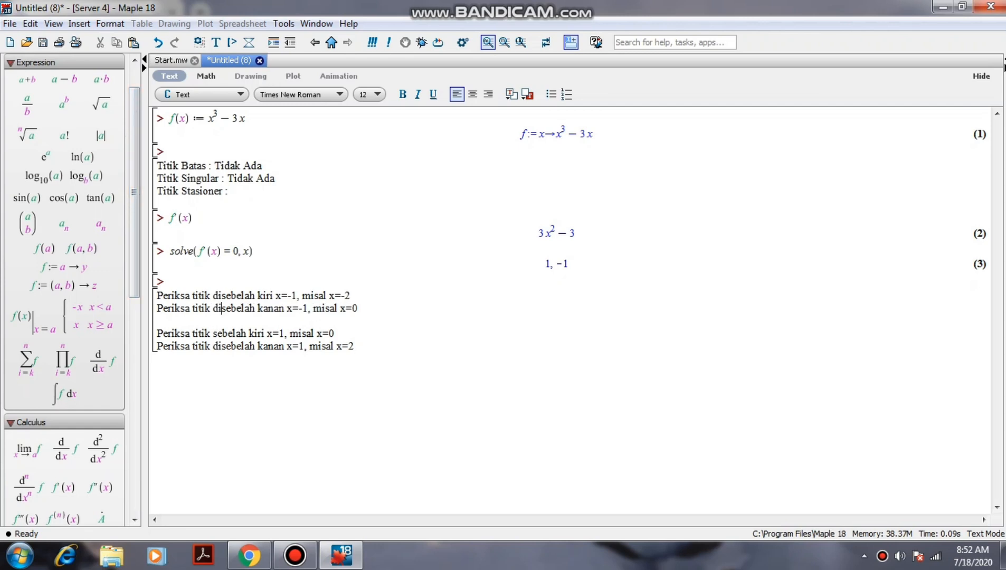
type("di")
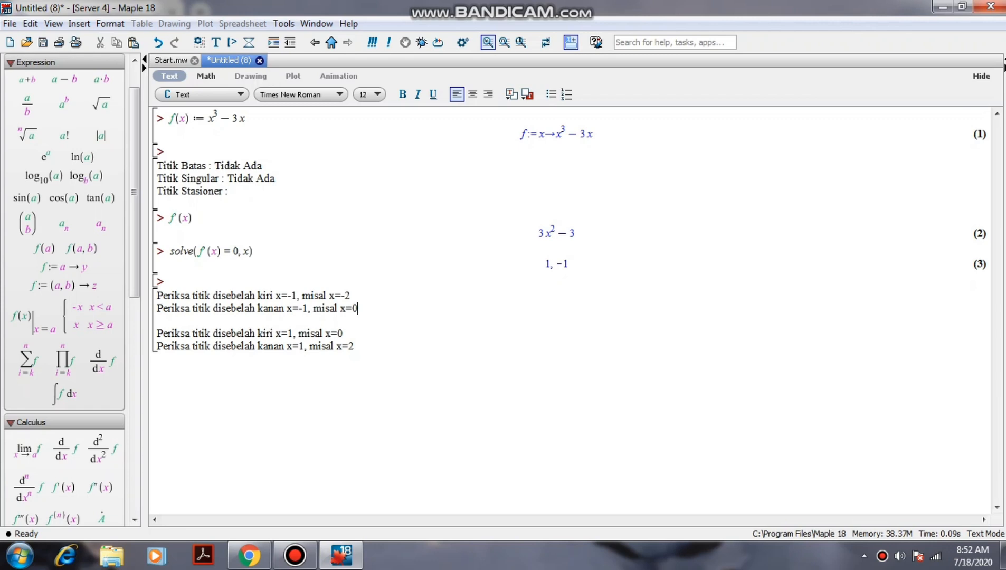
Step: Insert a new math prompt after the last check line and evaluate the derivative f'(-2)
left_click(354, 346)
key("Return")
left_click(232, 42)
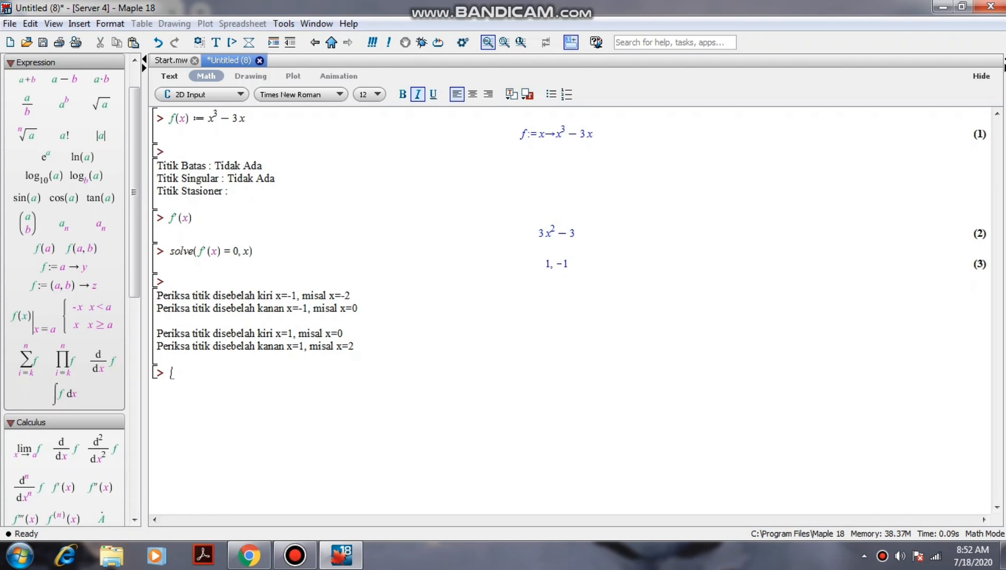
left_click(63, 487)
type("f'(x")
key("Tab")
key("BackSpace")
type("-2")
key("Return")
Step: Evaluate the derivative f'(0) at the next prompt
left_click(63, 486)
type("f")
key("Tab")
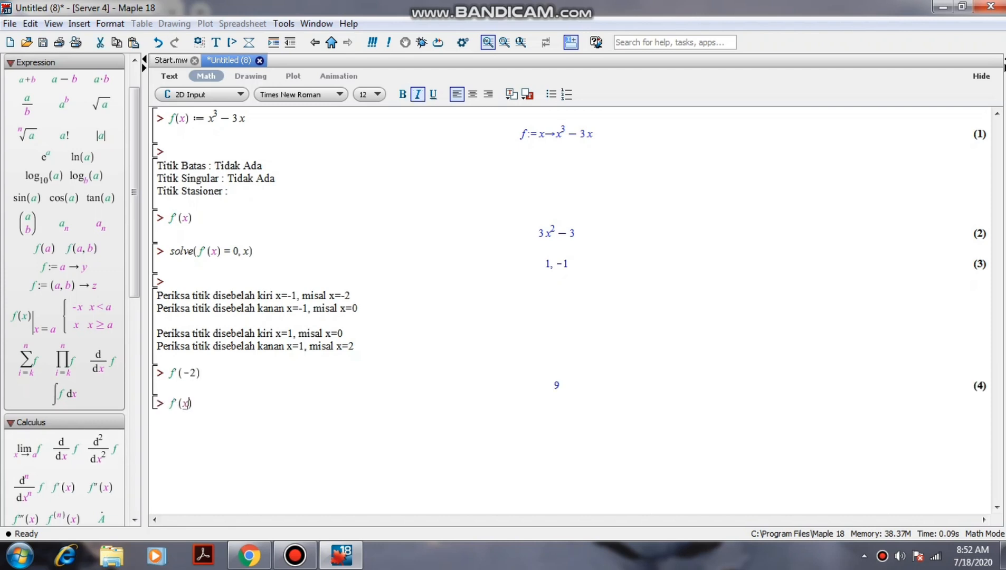
type("0")
key("Return")
Step: Evaluate the derivative f'(2) at the next prompt
left_click(63, 486)
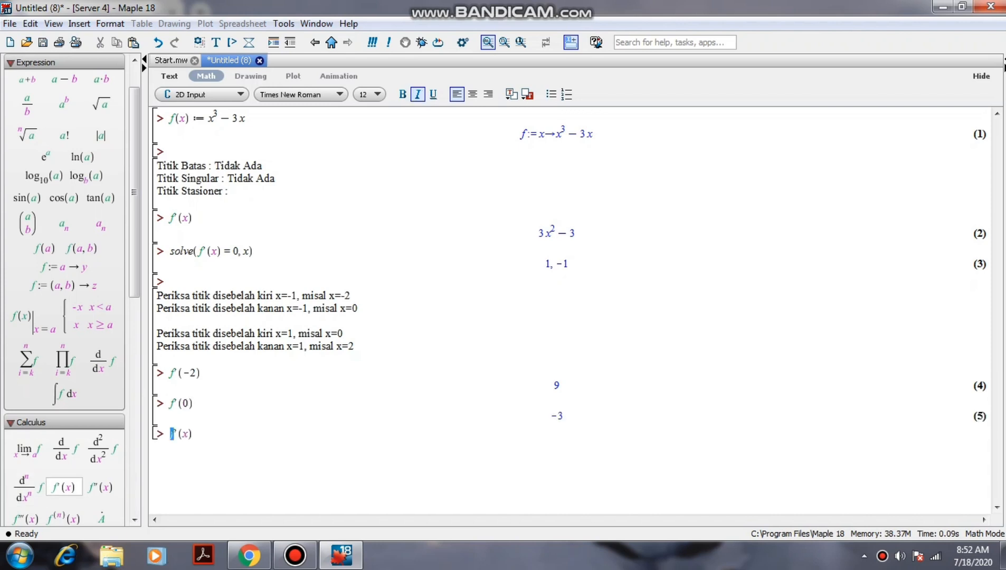
type("f")
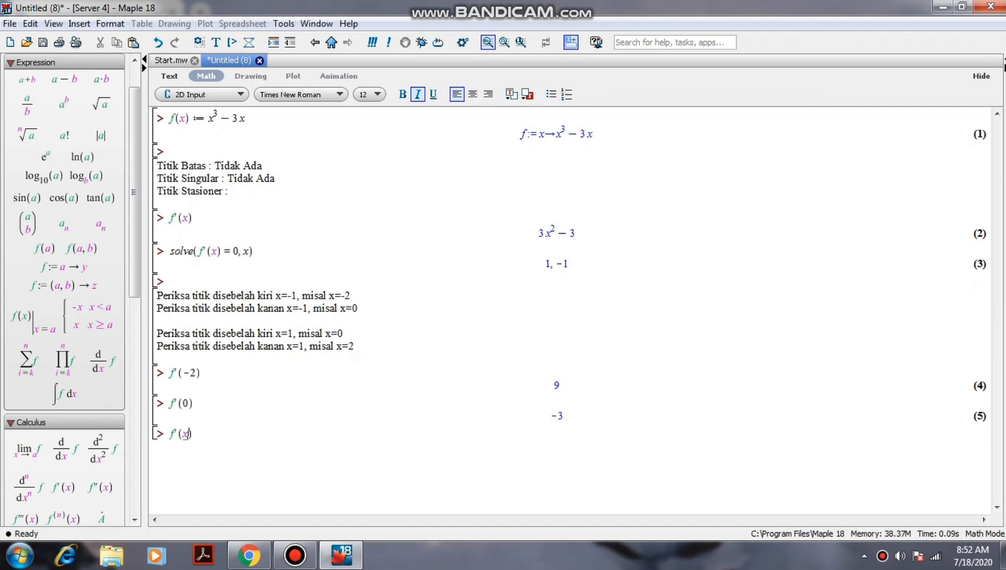
key("BackSpace")
type("2")
key("Return")
Step: Insert the text line "f'(-2) = 9>0" below the x=-2 check and a blank line below the kanan x=-1 check
key("F5")
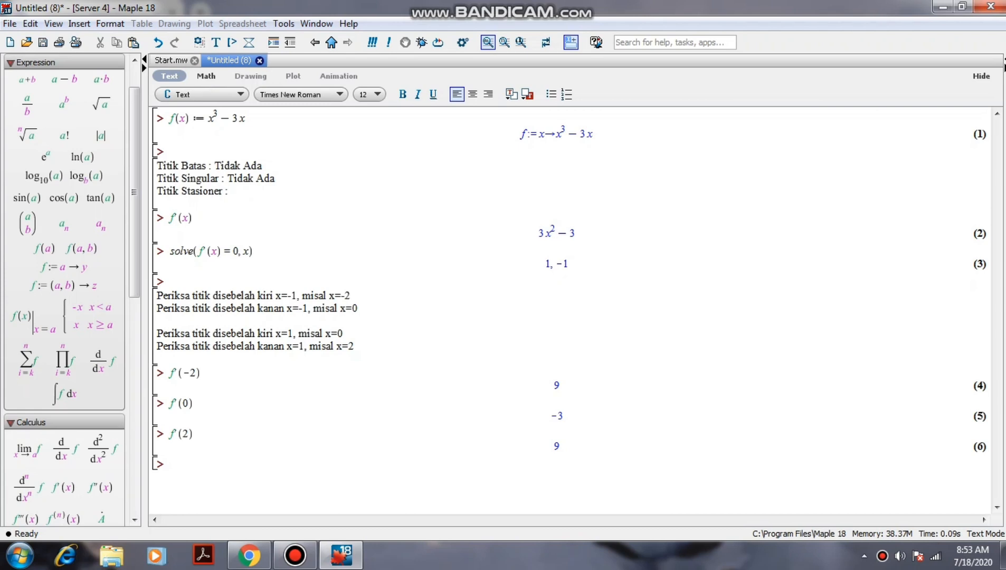
key("Return")
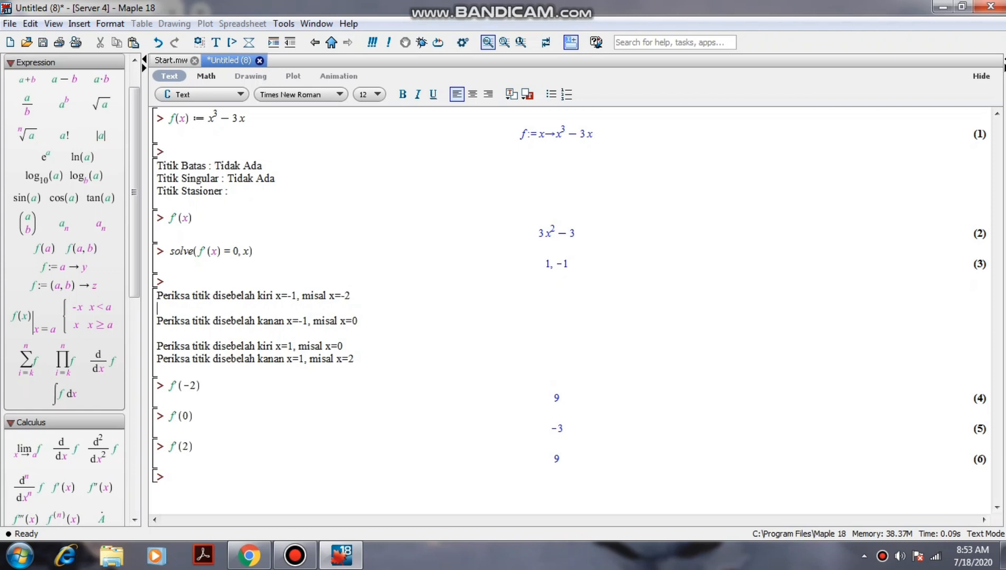
type("f(-2) = 9>0")
key("Return")
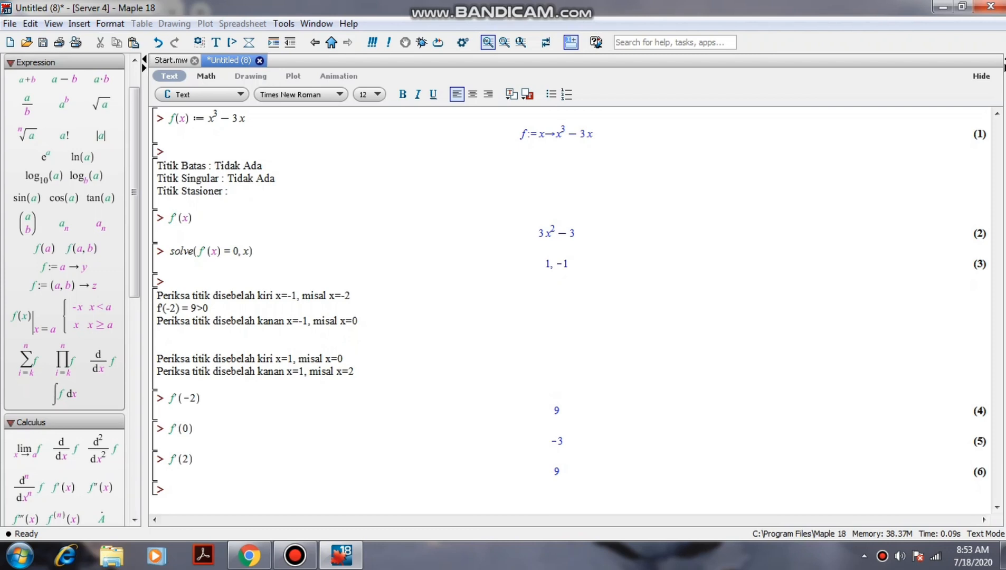
Step: Add the text line "f'(0) = -3<0" below both the kanan x=-1 check and the kiri x=1 check
type("f(0) = -3<0")
key("Return")
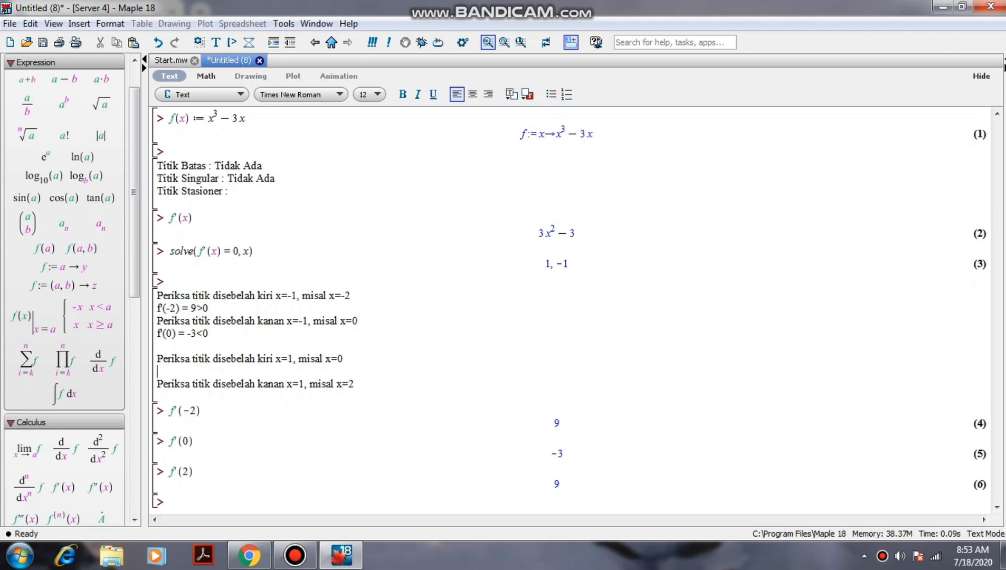
type("f")
key("Up")
key("Up")
key("Up")
key("Up")
key("Up")
type("(0) = -3<0")
Step: Add the text line "f'(2) = 9>0" below the kanan x=1 check
left_click(355, 384)
key("Return")
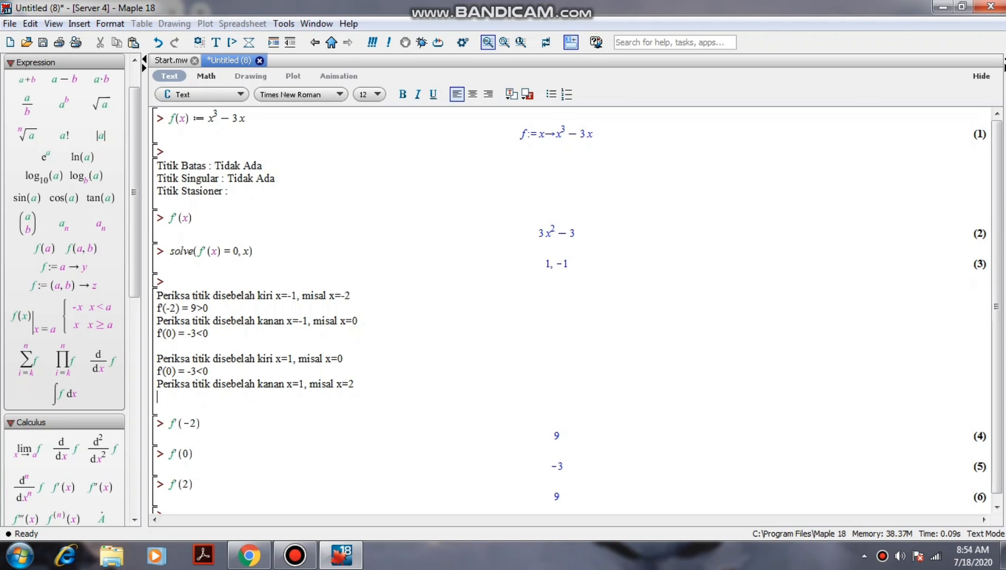
type("f'")
type("(")
type("2) = ")
type("9")
type(">0")
Step: Append ". Fungsi naik" to the f'(-2) = 9>0 line
left_click(209, 308)
type(".")
type(" fungsi")
key("BackSpace")
key("BackSpace")
key("BackSpace")
key("BackSpace")
key("BackSpace")
key("BackSpace")
type("Funga")
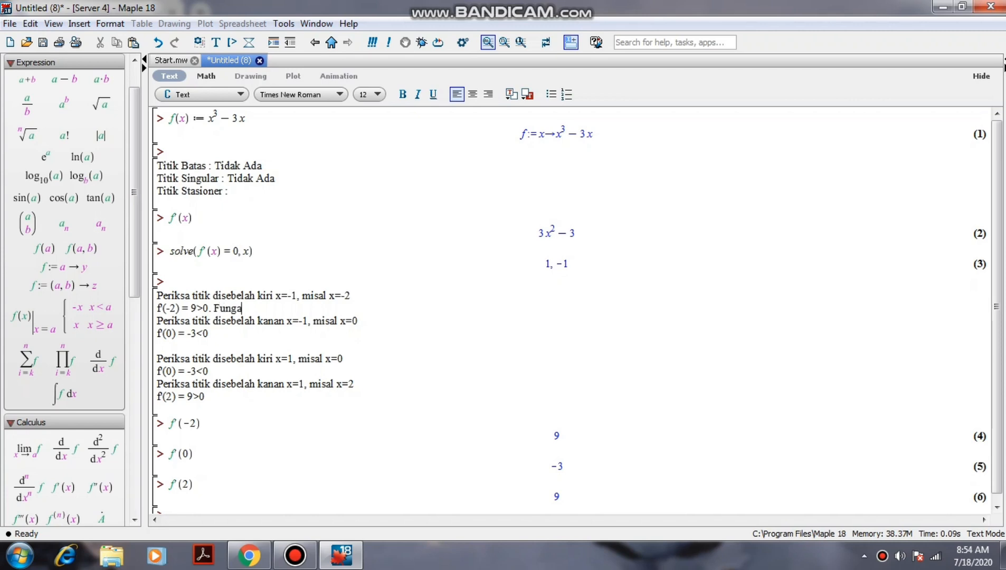
key("BackSpace")
type("si")
type(" na")
type("ik ")
Step: Append ". Fungsi turun" to both f'(0) = -3<0 lines
type(" Fungsi ")
type("turun")
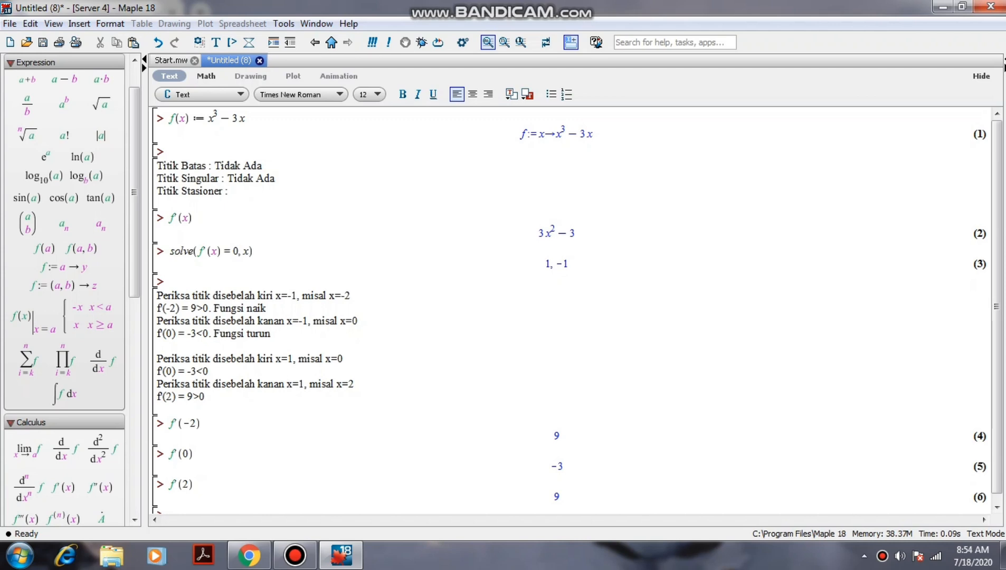
left_click(208, 371)
type(". Funfi")
key("BackSpace")
key("BackSpace")
type("gsi Tu")
key("BackSpace")
key("BackSpace")
type("turun")
Step: Append ". Fungi naik" to the f'(2) = 9>0 line
left_click(157, 409)
type(". Fungi na")
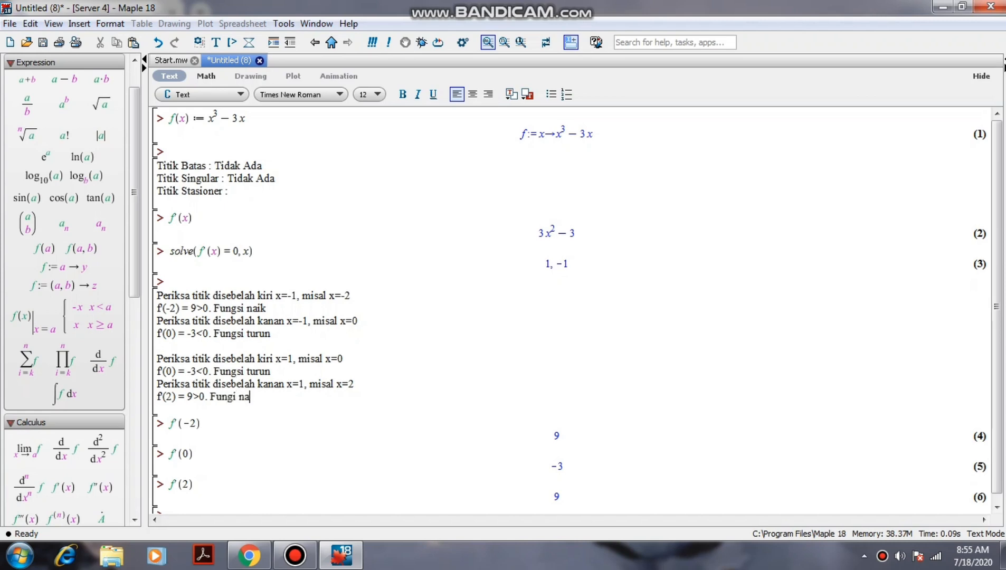
type("ik")
Step: Insert a text paragraph at the last empty prompt reading "Maka, titik x=-1 adalah maksimum lokal"
scroll(572, 310, "down", 1)
scroll(65, 289, "down", 1)
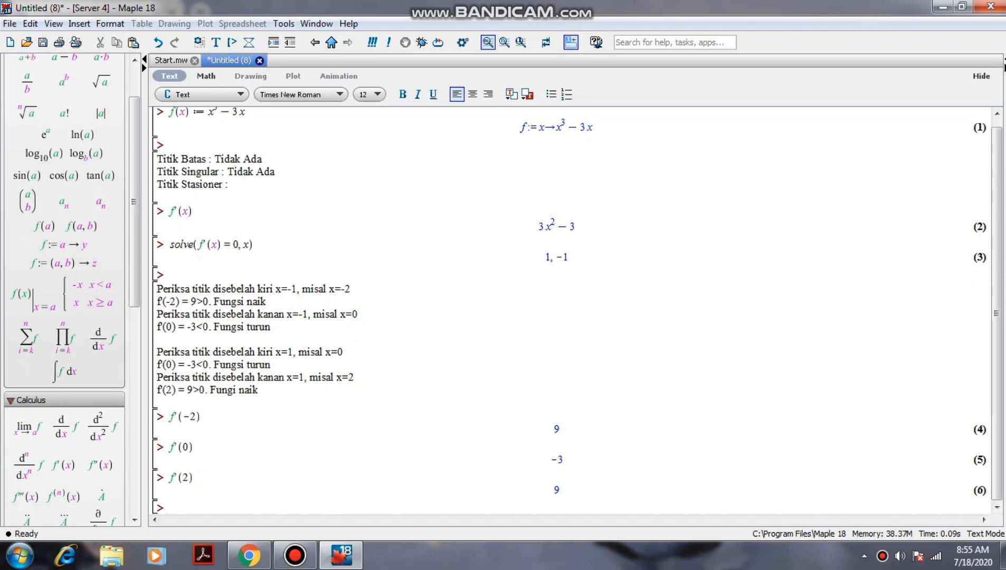
left_click(171, 508)
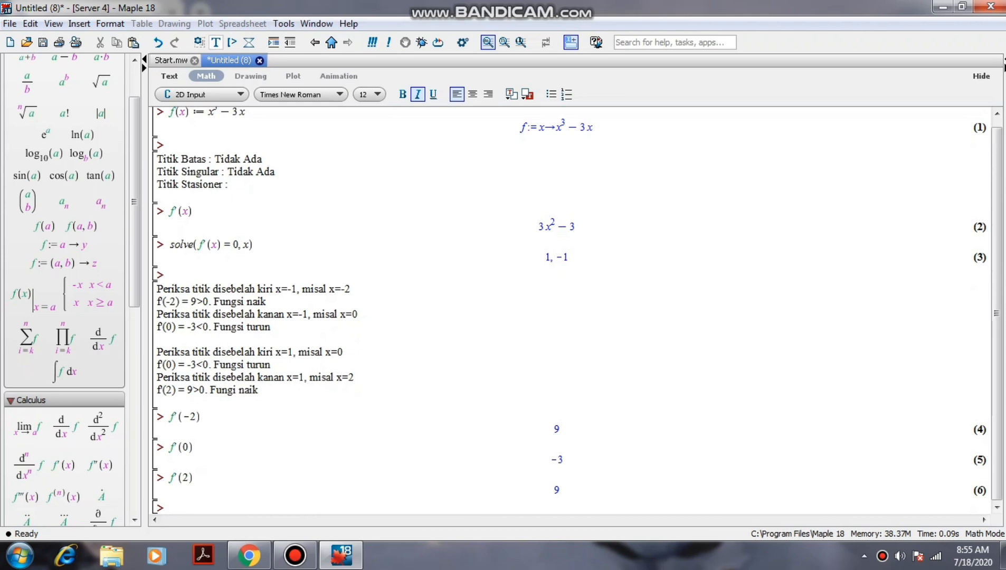
left_click(215, 42)
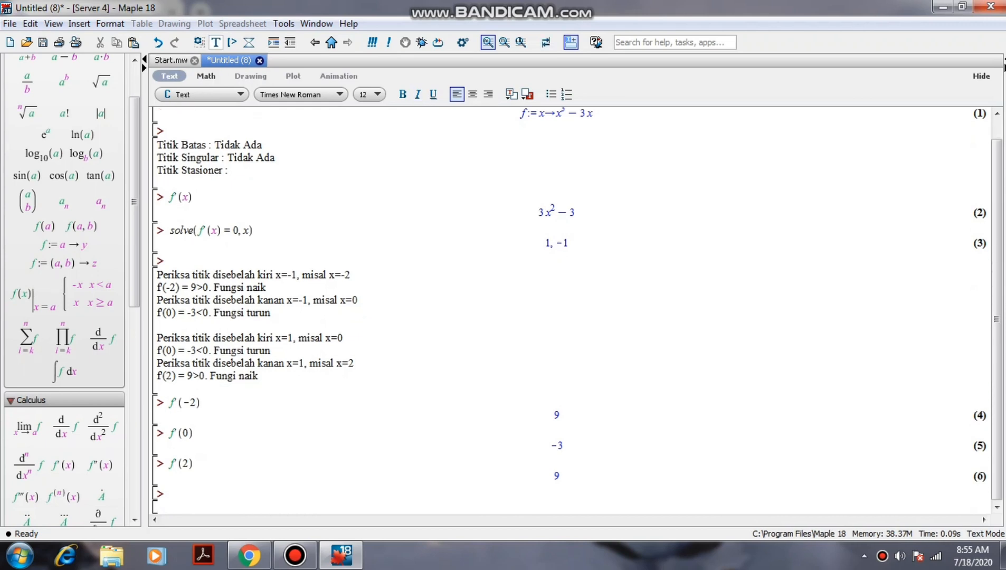
type("Maka, titik x=-1 merupakan")
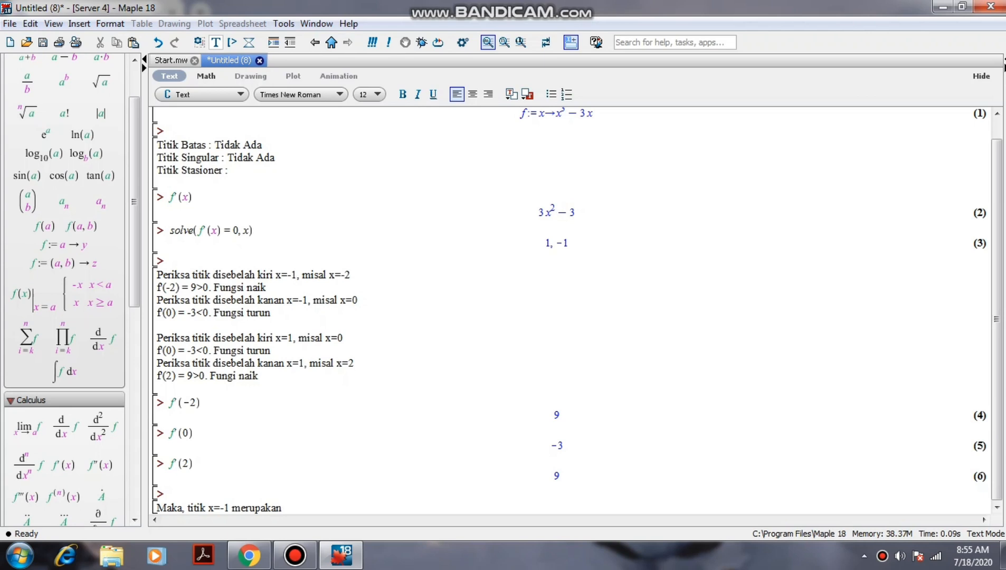
key("BackSpace")
key("BackSpace")
key("BackSpace")
key("BackSpace")
key("BackSpace")
key("BackSpace")
key("BackSpace")
key("BackSpace")
key("BackSpace")
type("adalah maksimum ")
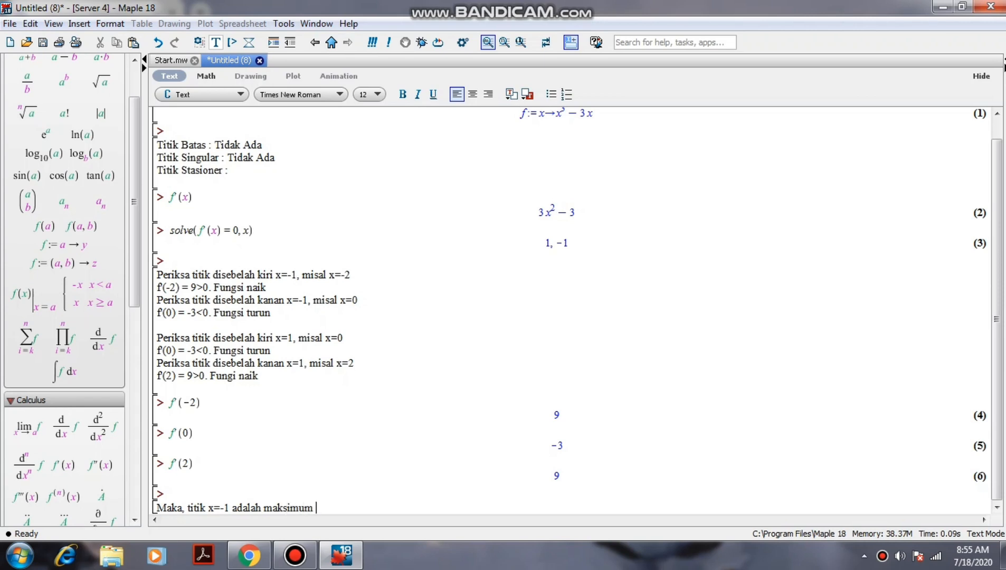
type("lokal")
Step: Add a second conclusion line reading "Titik x=1 adalah minimum lokal"
key("Return")
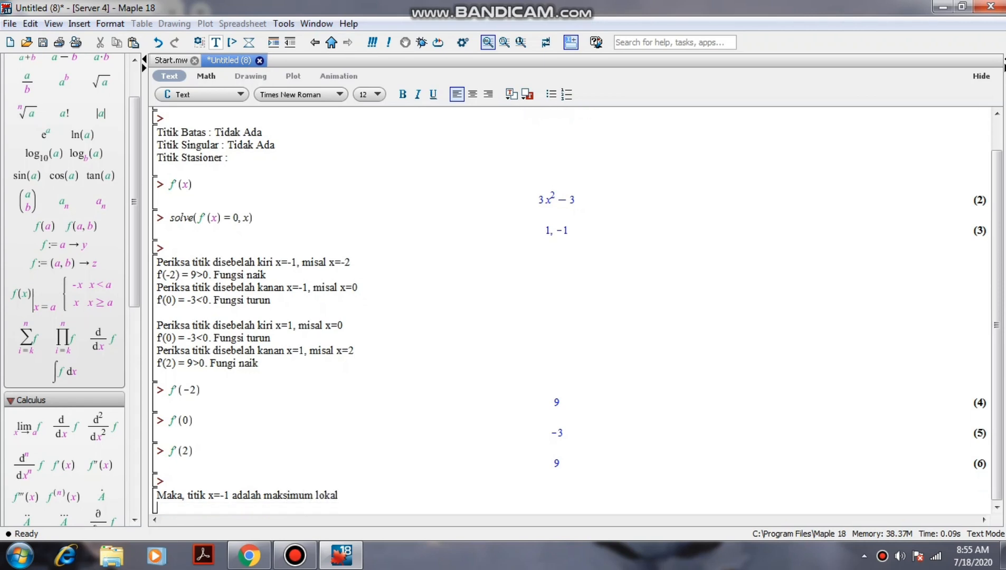
type("Titik x=1")
type("adalah m")
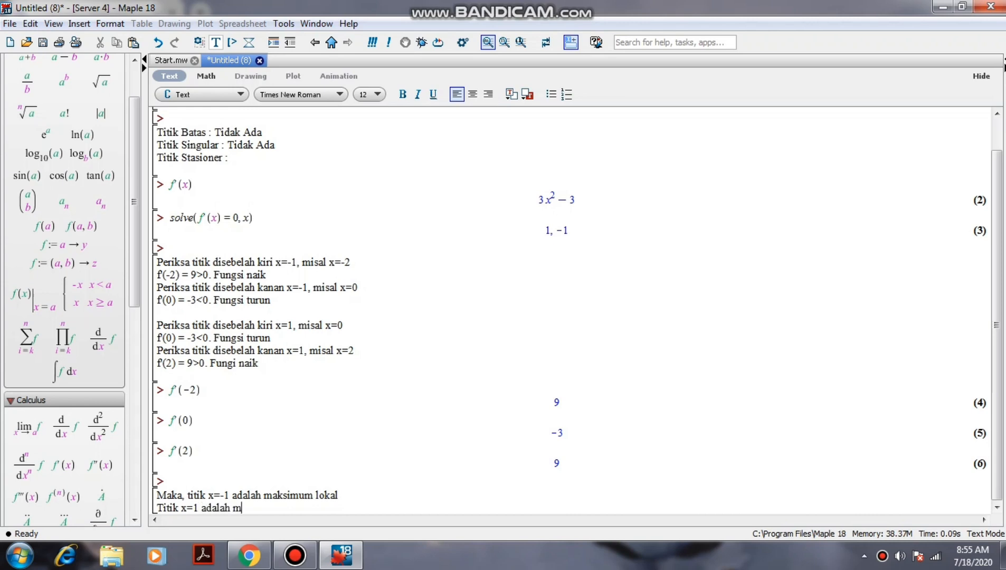
type("inimum lokal")
Step: Insert a new math prompt after the conclusion and launch the single-variable calculus Curve Analysis tutor
left_click(232, 42)
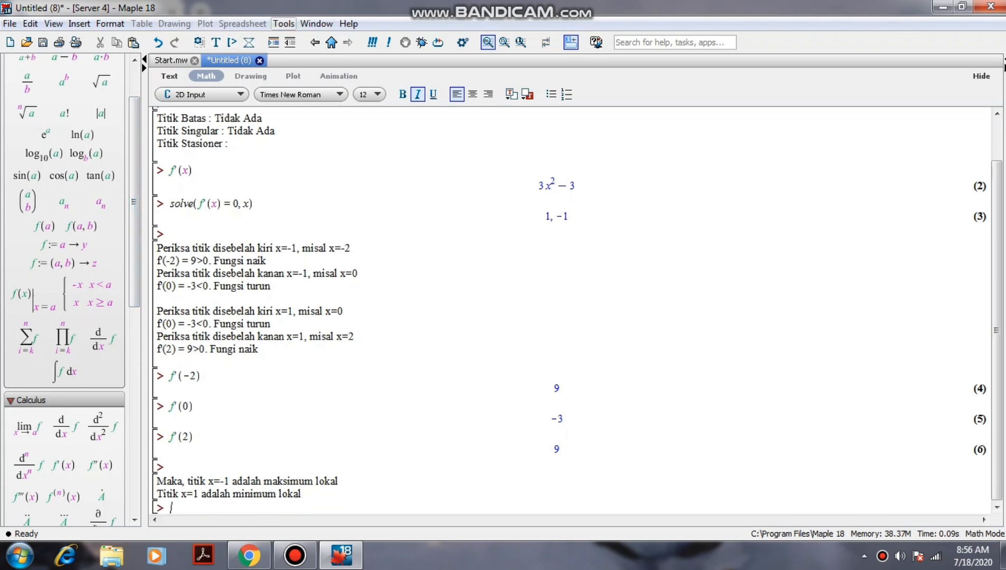
left_click(283, 23)
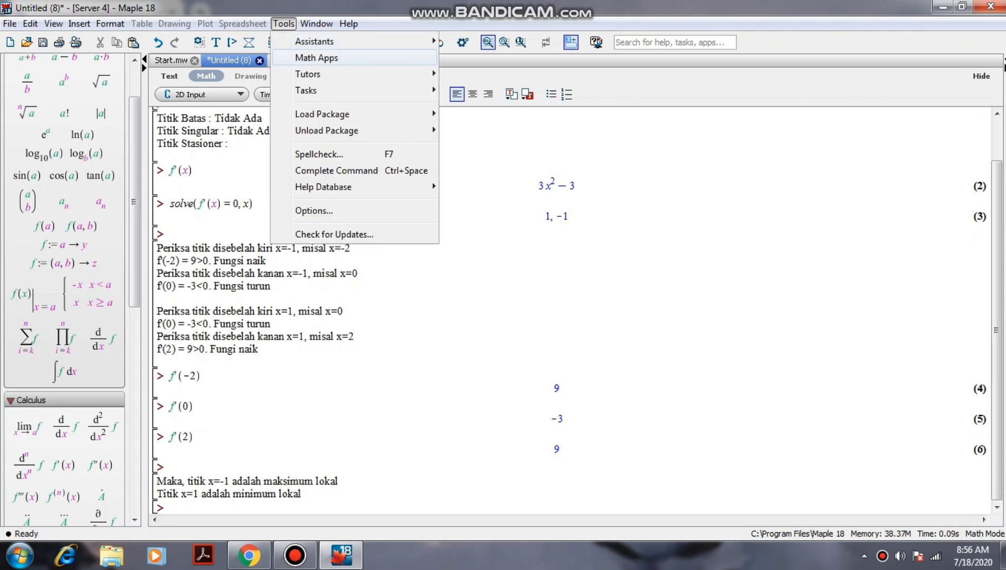
mouse_move(317, 74)
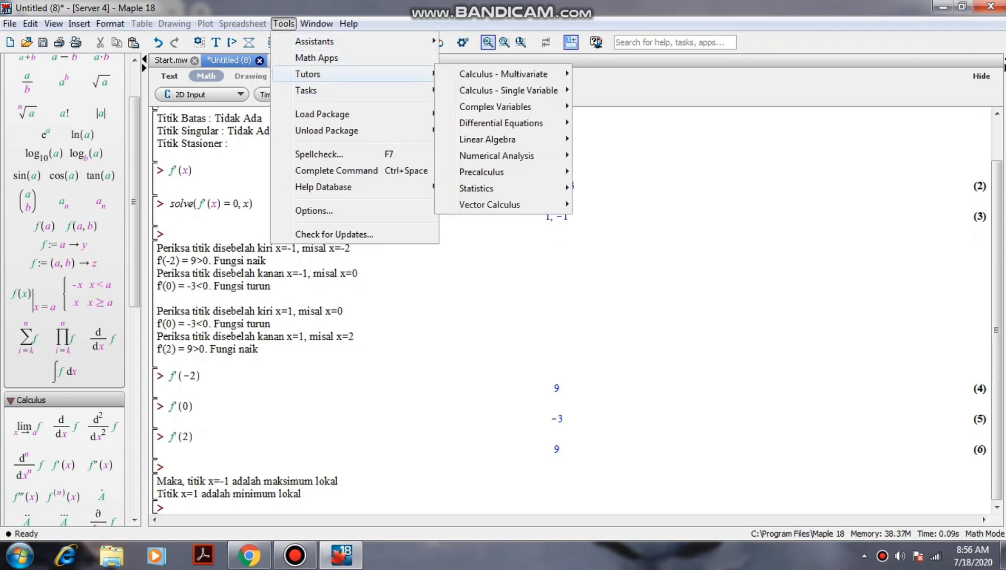
mouse_move(507, 91)
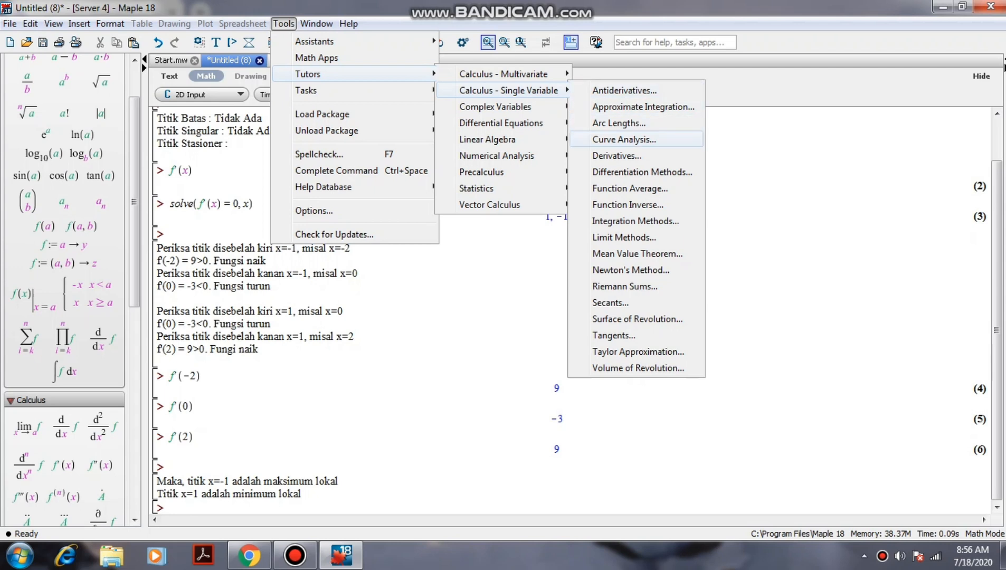
left_click(624, 140)
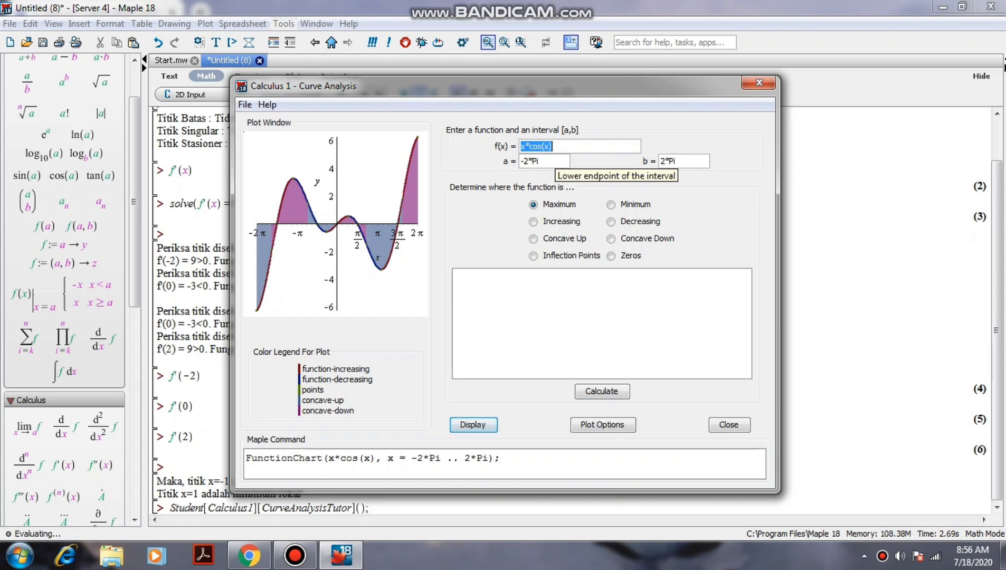
Step: Enter the function x^3-3*x with the interval a = -100, b = 100 and display its curve analysis plot
key("BackSpace")
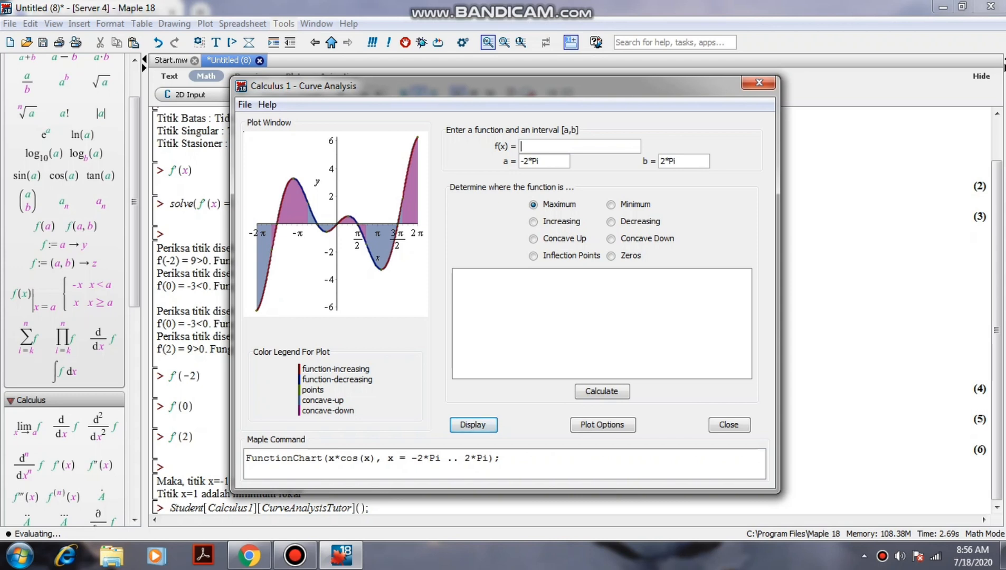
type("x^3-3*x")
key("Tab")
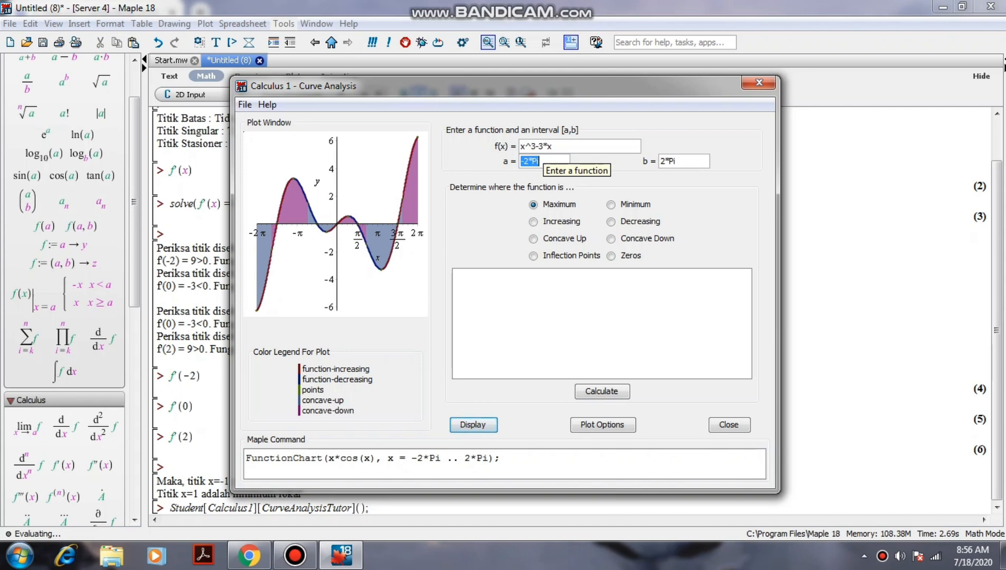
key("BackSpace")
type("-100")
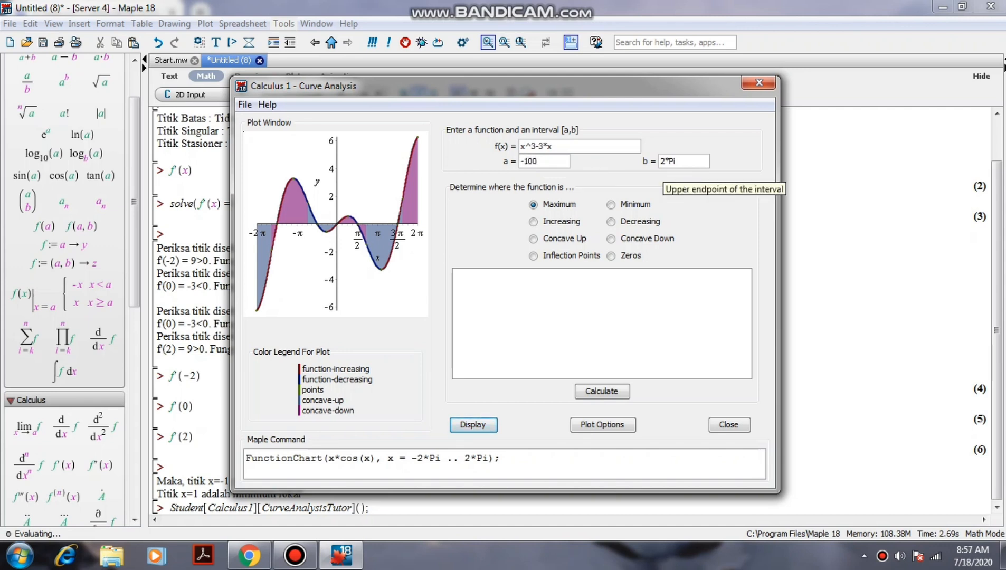
left_click_drag(661, 165, 689, 164)
type("100")
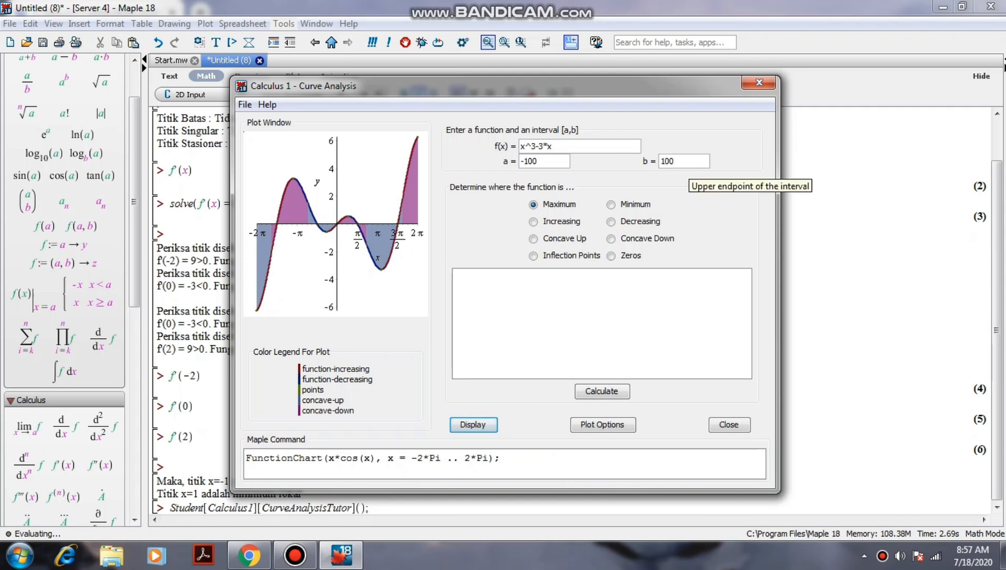
left_click(472, 424)
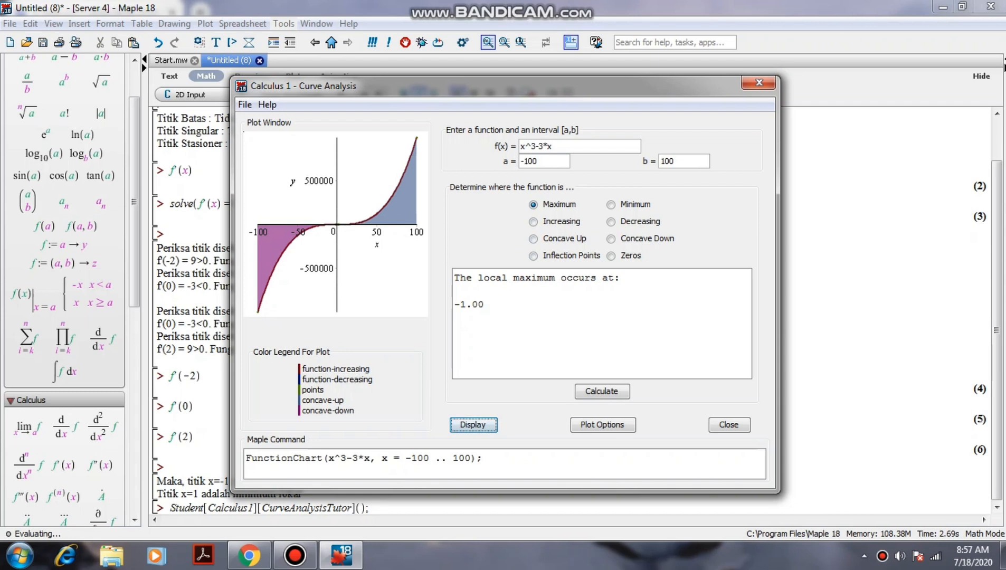
Step: Set the interval to a = -2, b = 2 and redisplay the function's plot
double_click(529, 162)
type("-2")
key("Tab")
type("2")
left_click(473, 425)
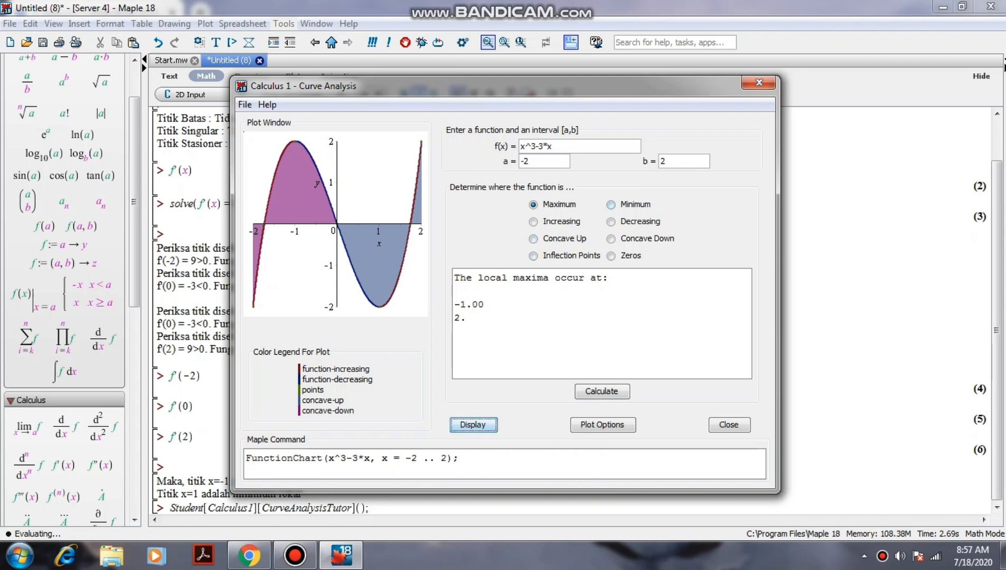
Step: Calculate where the function has its minimum on the interval and close the Curve Analysis tutor
left_click(611, 205)
left_click(602, 392)
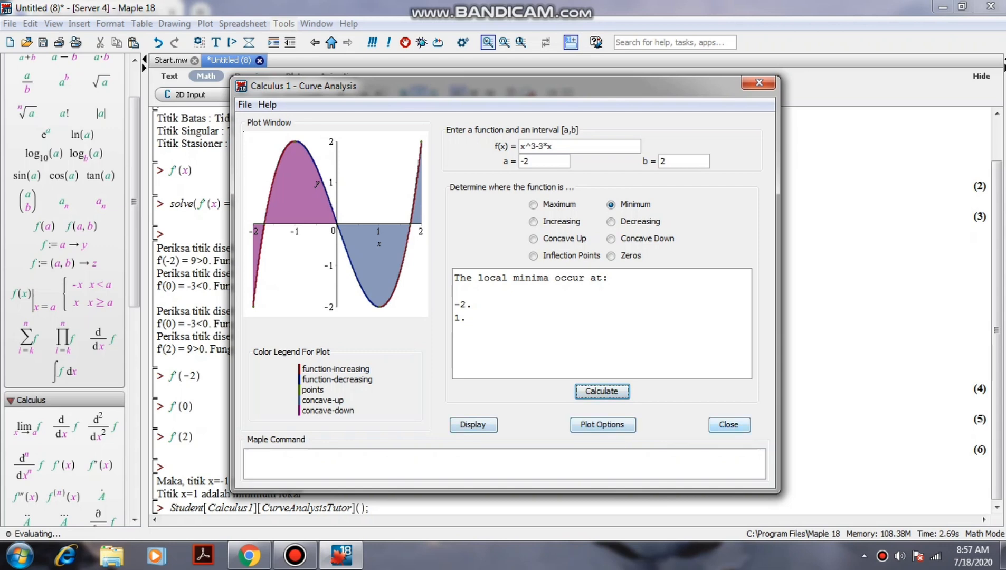
left_click(729, 424)
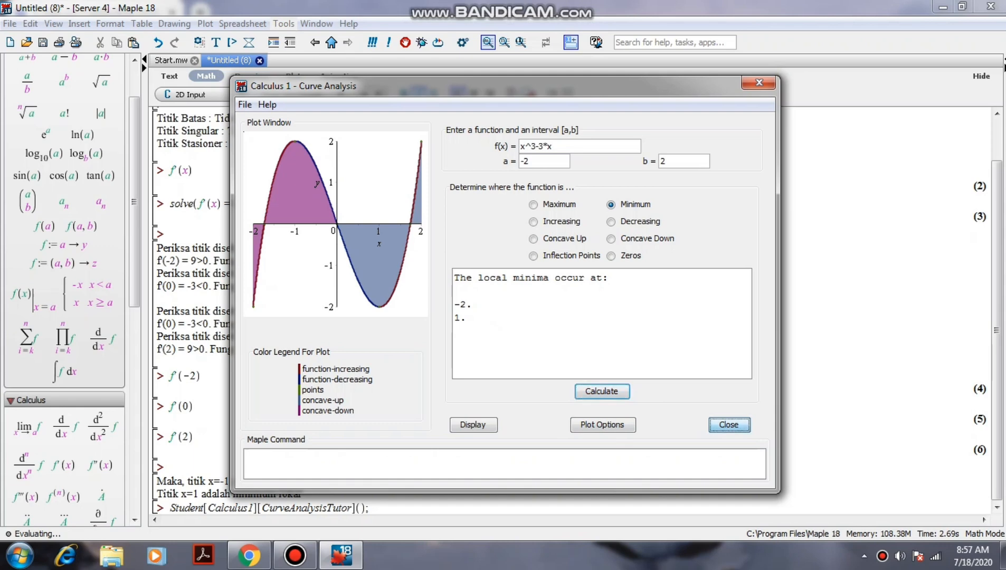